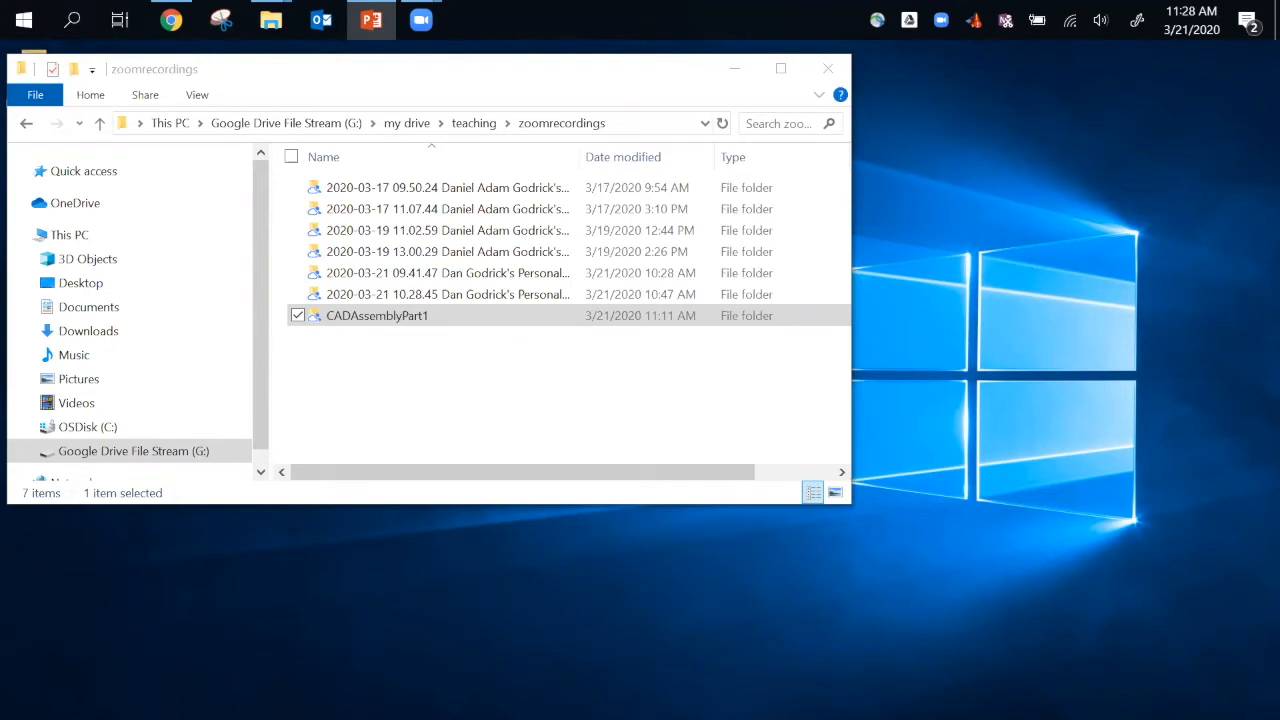
Bring up the PowerPoint walkthrough presentation maximized and go back to slide 52 on duplicating the part studio
left_click(371, 20)
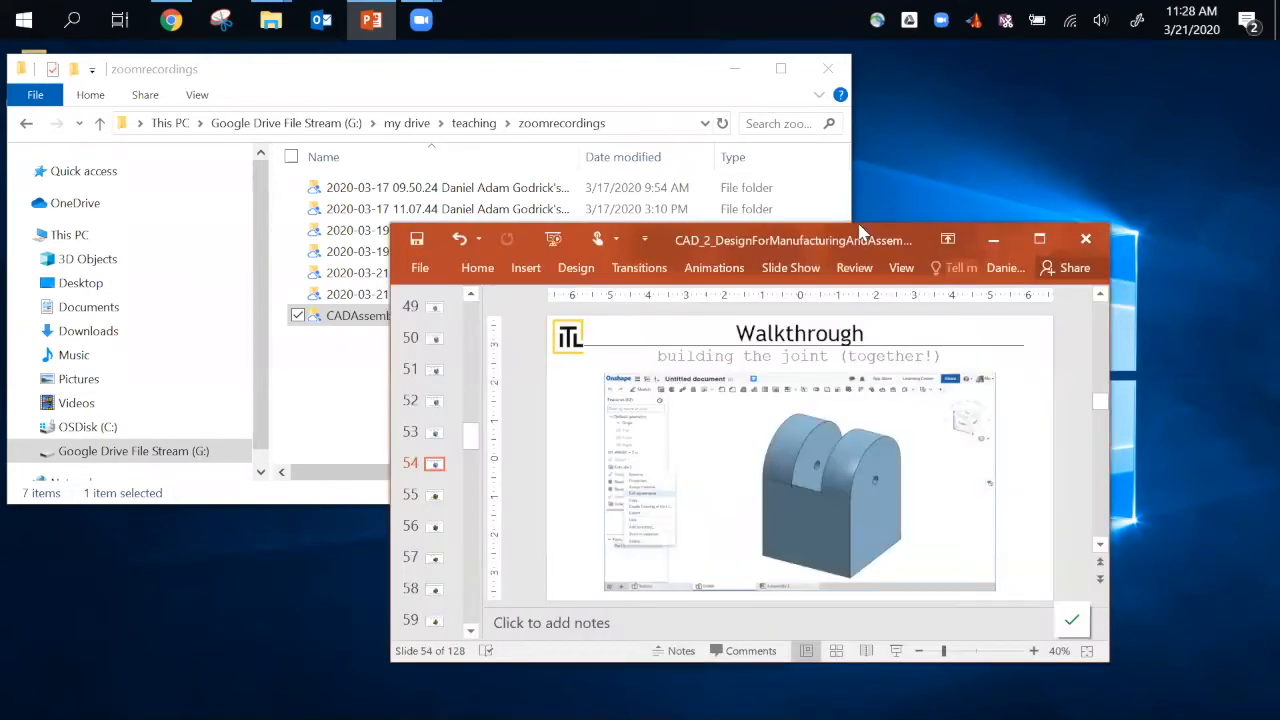
left_click(1040, 242)
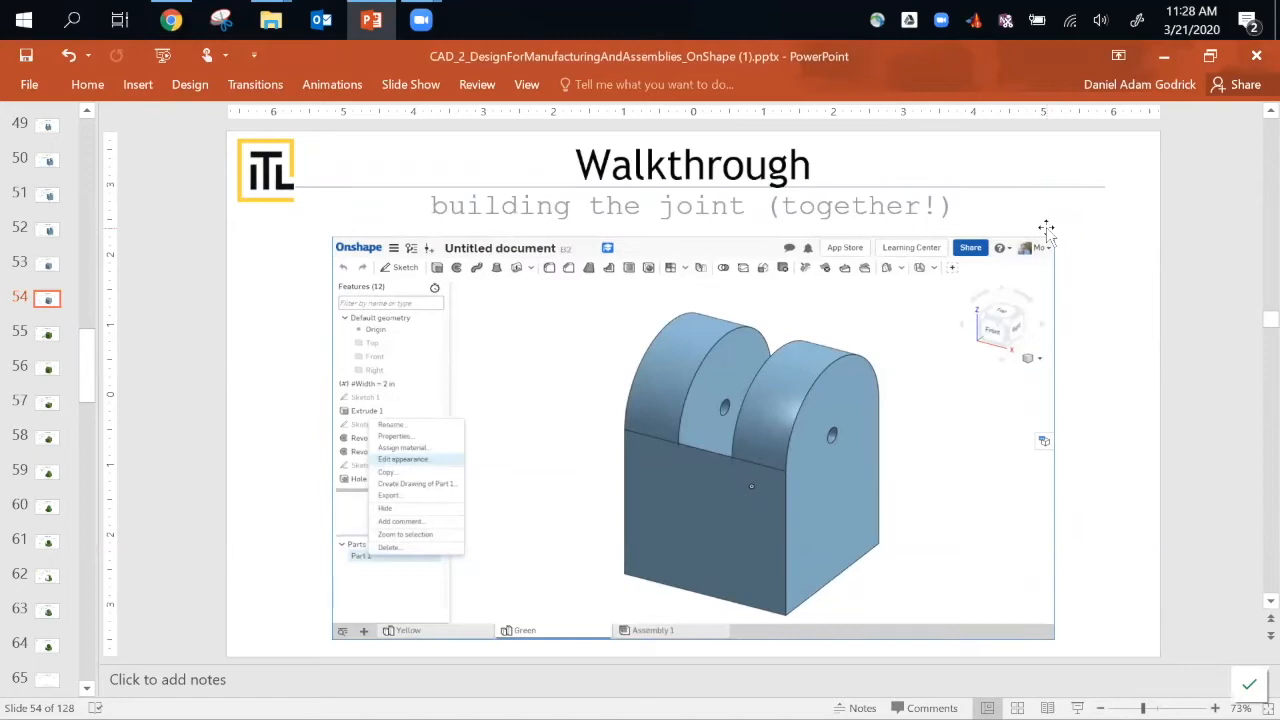
key("Page_Up")
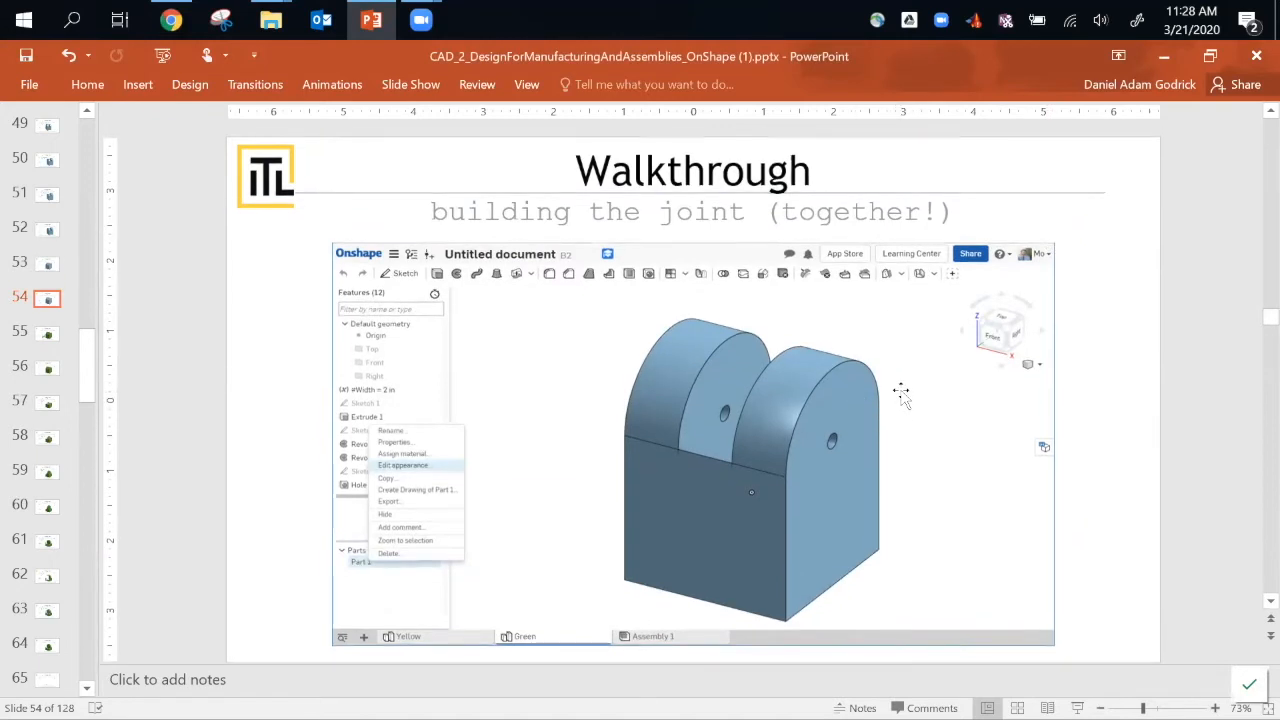
key("Page_Up")
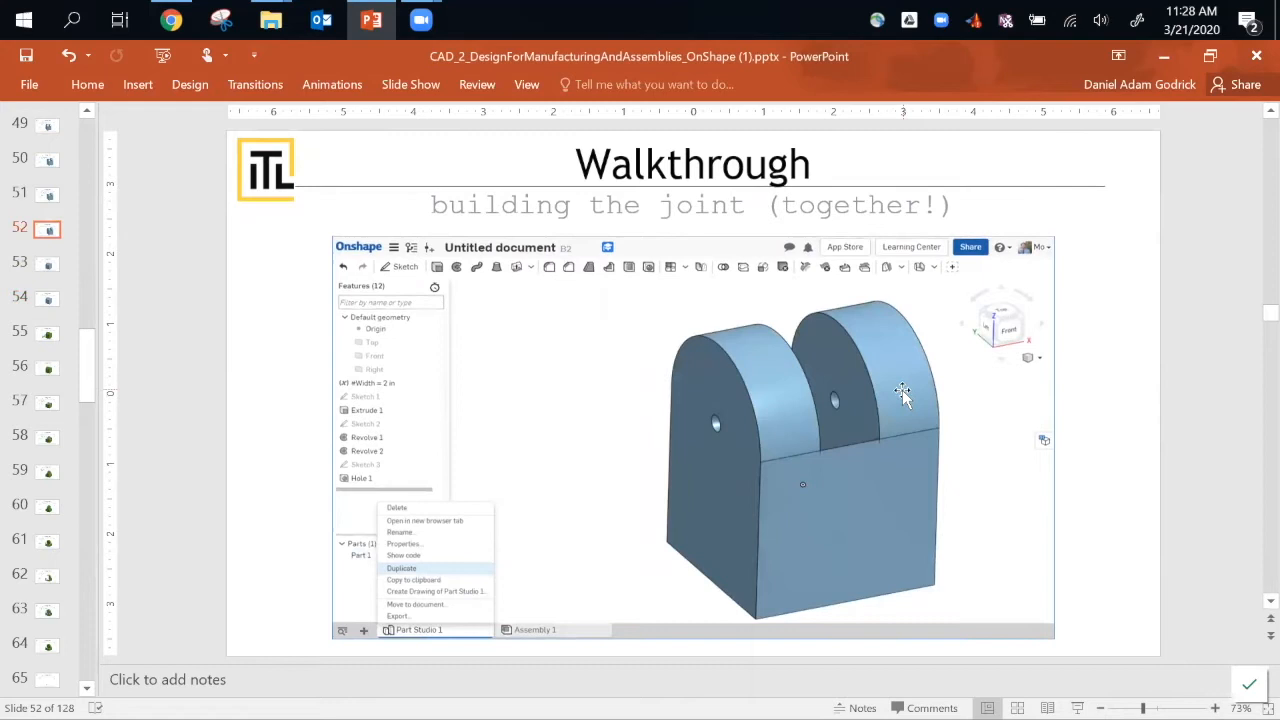
Switch to Onshape, turn the joint model to an upright view, and duplicate Part Studio 1
key("alt+Tab")
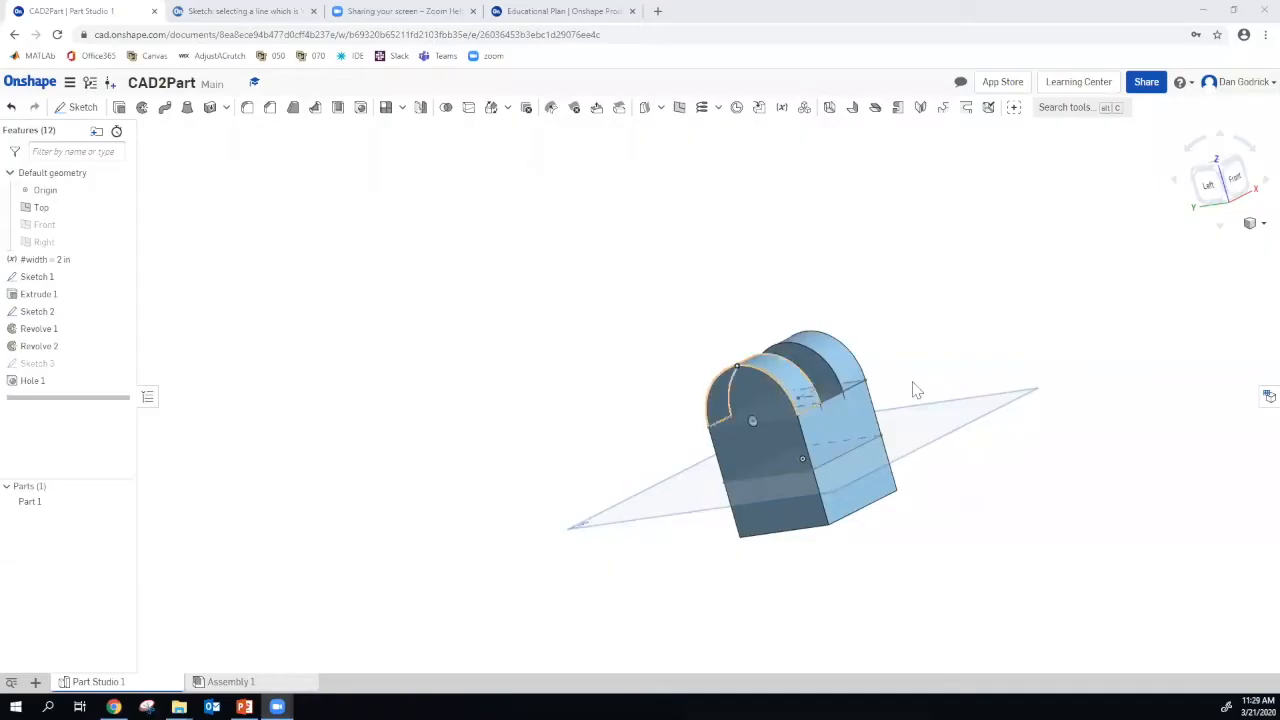
right_click_drag(914, 385, 990, 425)
left_click(1240, 168)
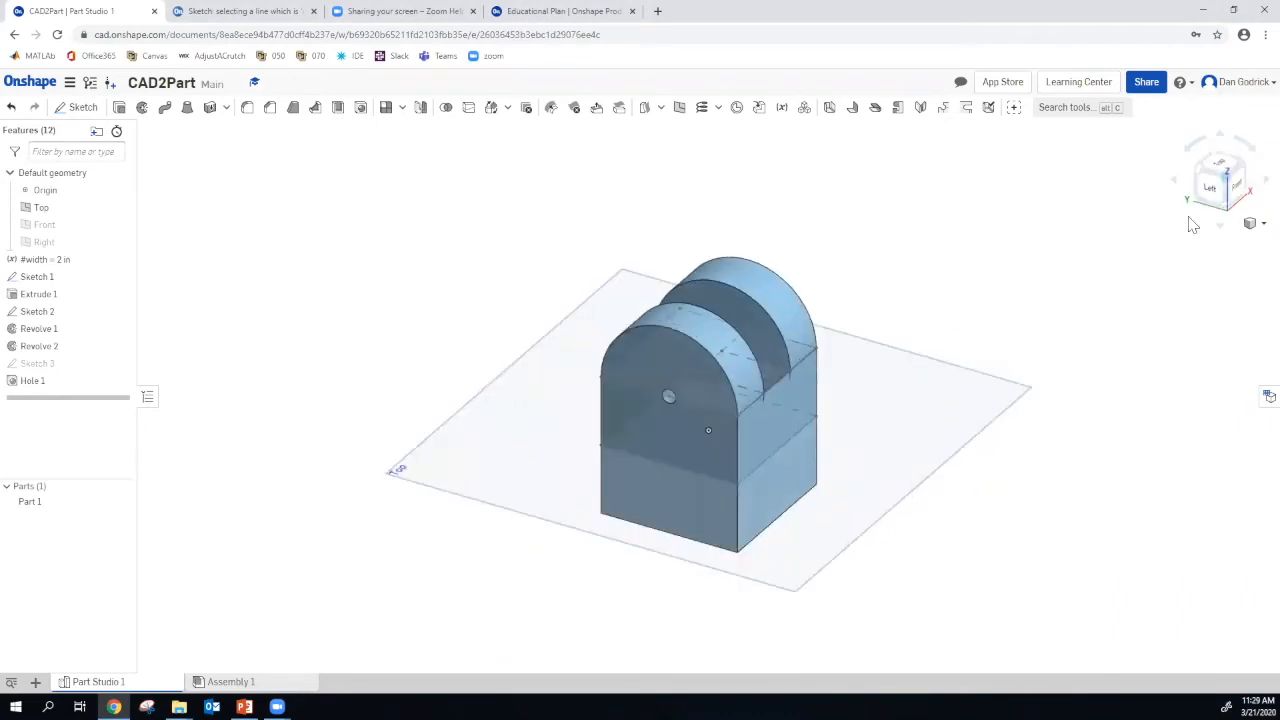
right_click(90, 680)
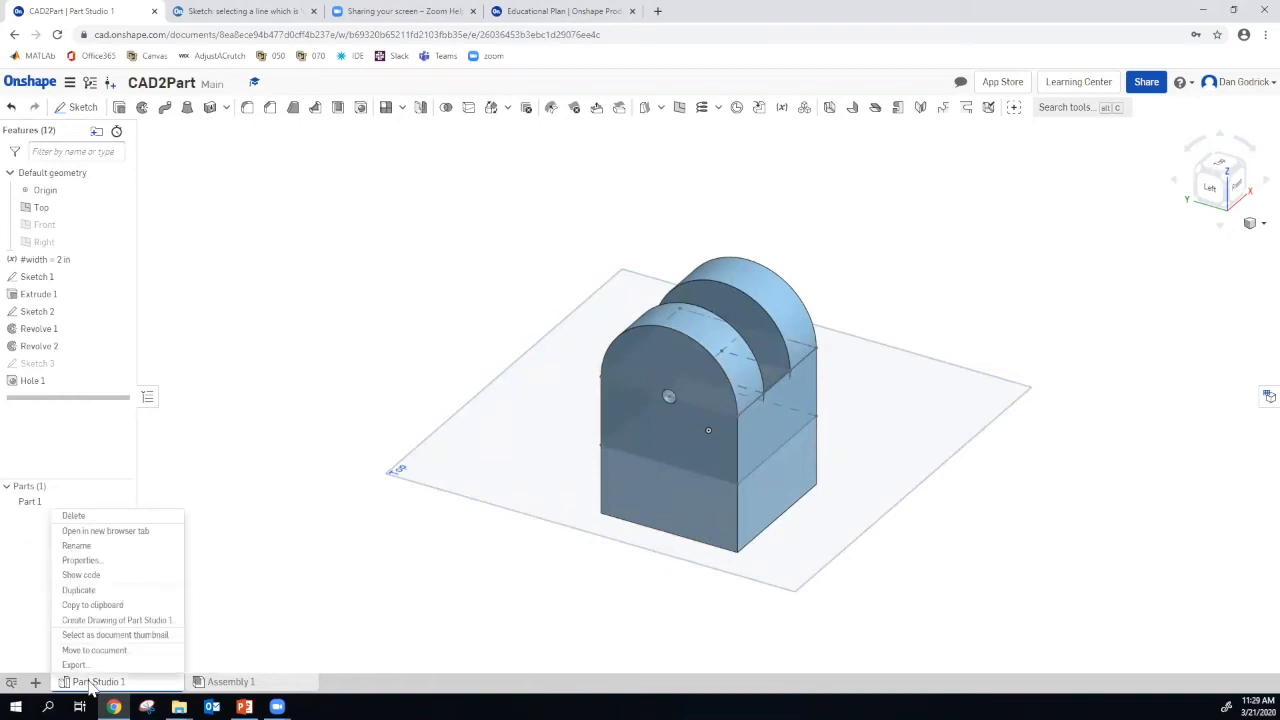
left_click(80, 590)
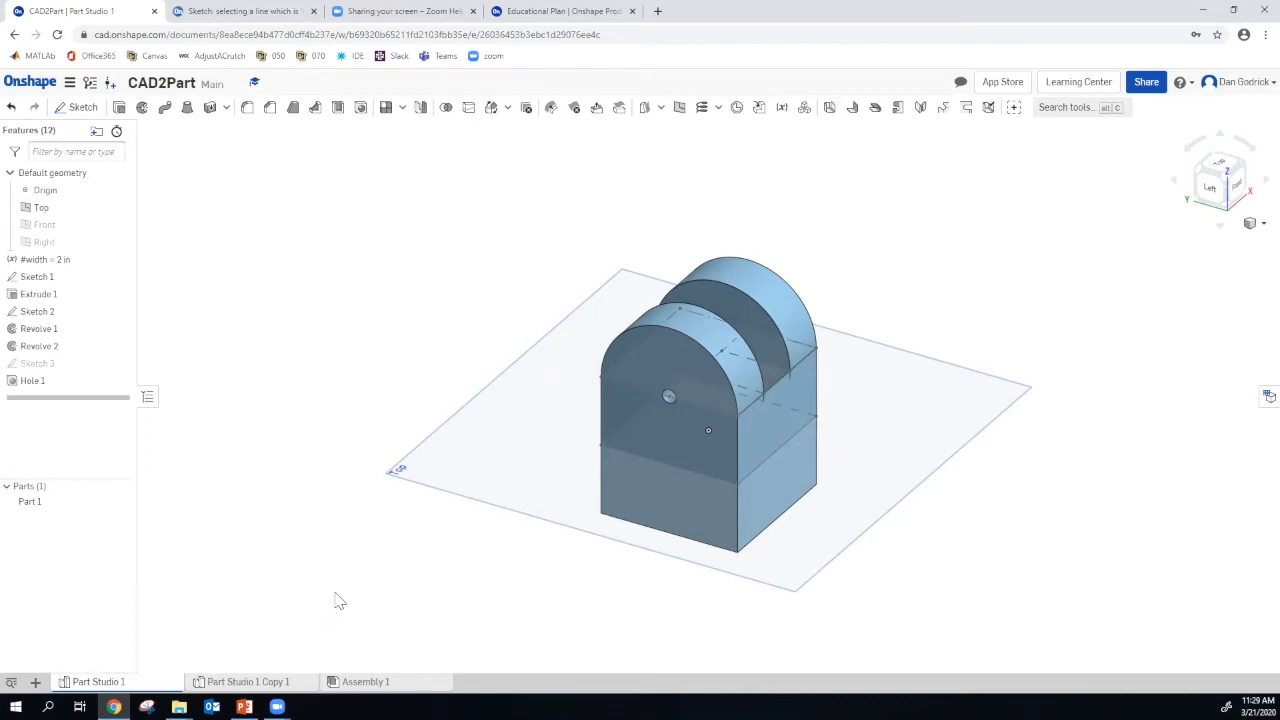
Open the duplicated part studio and rename it Green
mouse_move(257, 684)
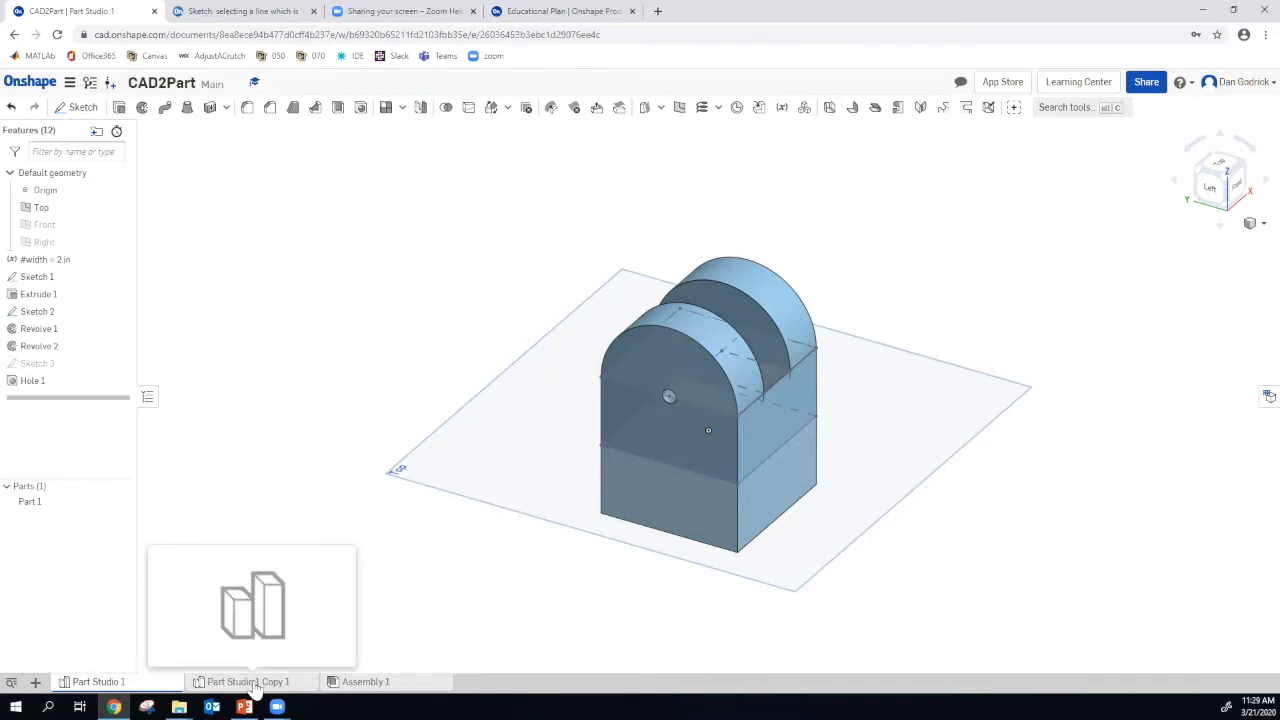
left_click(257, 682)
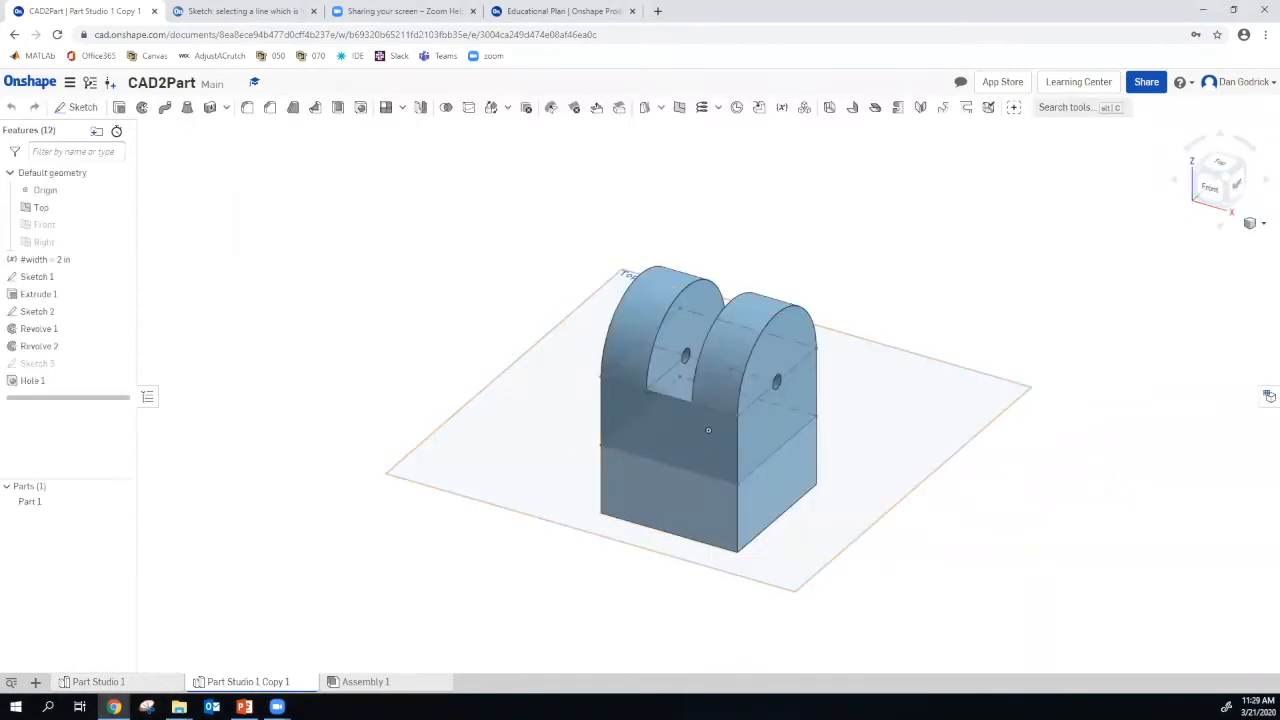
right_click(257, 682)
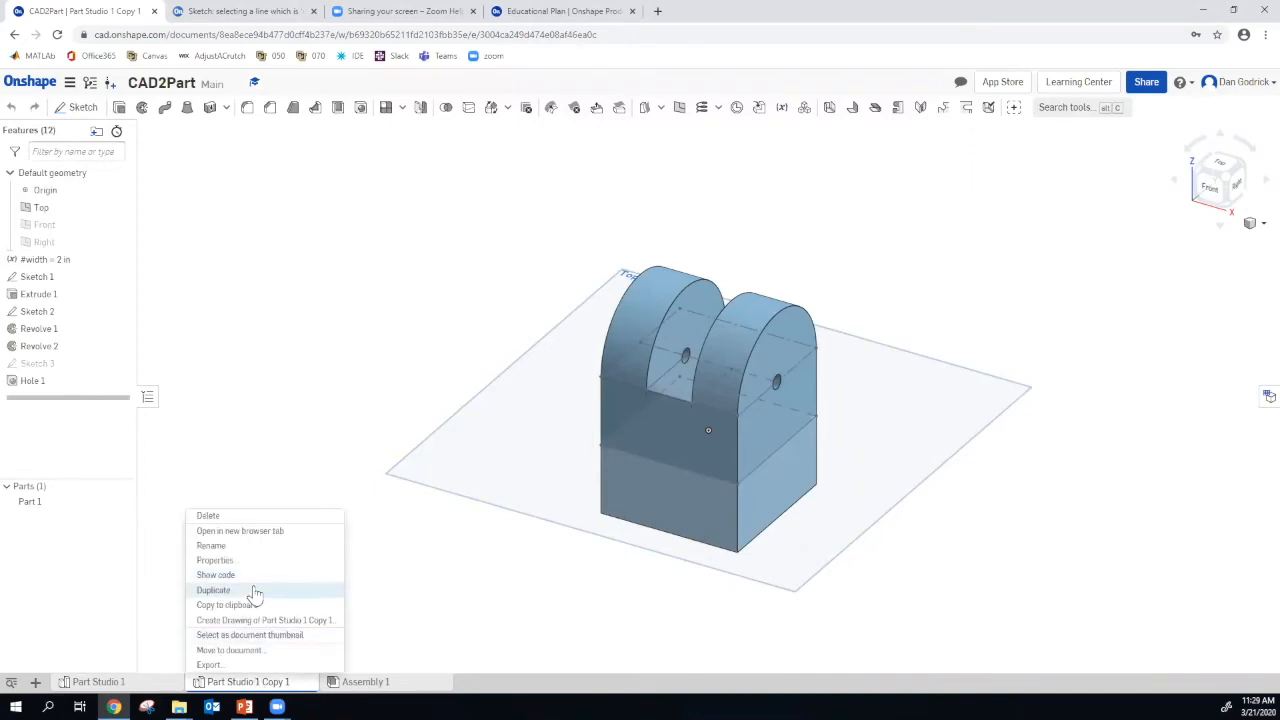
left_click(245, 551)
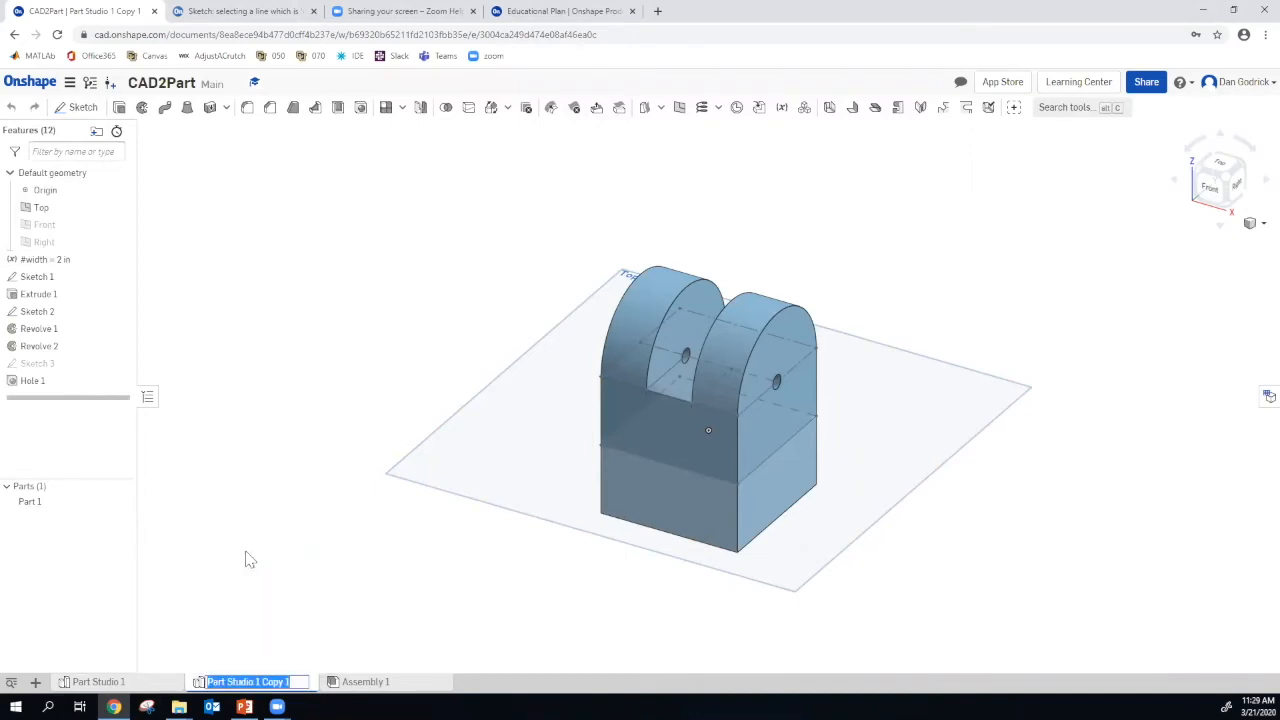
type("Green")
key("Return")
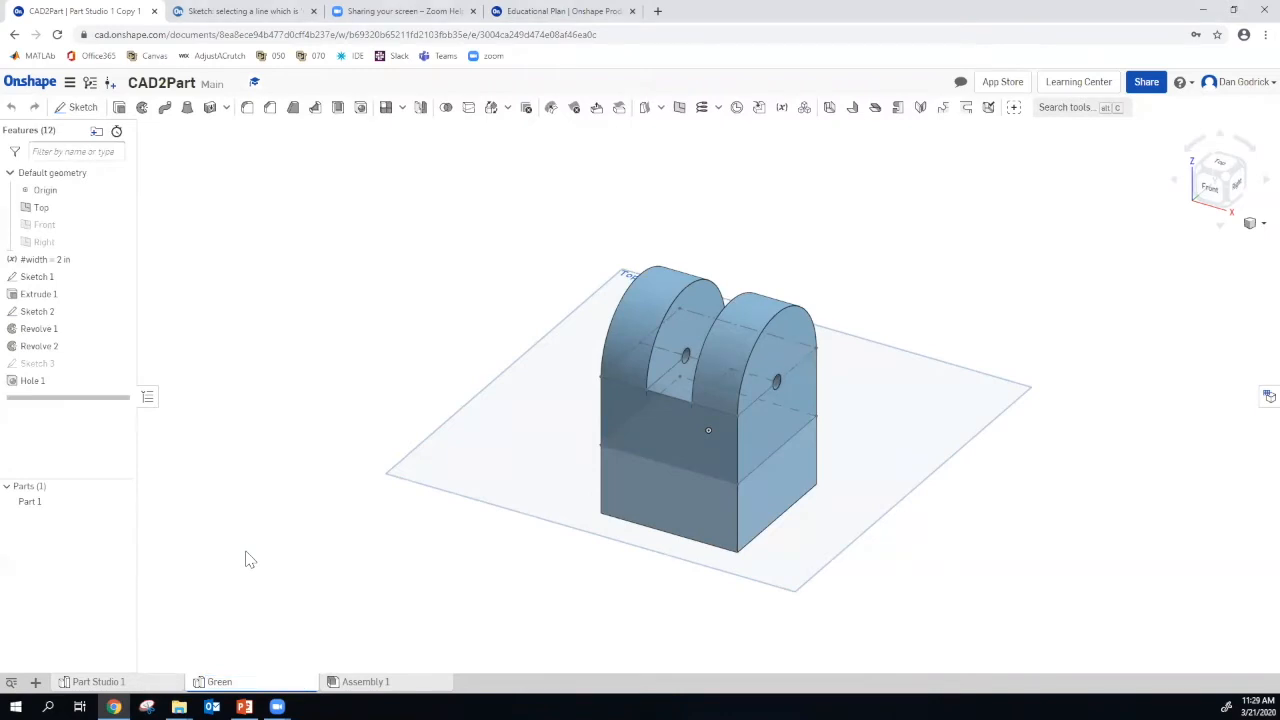
Change the appearance of Part 1 in the Green studio to the medium green 83BC68
key("alt+Tab")
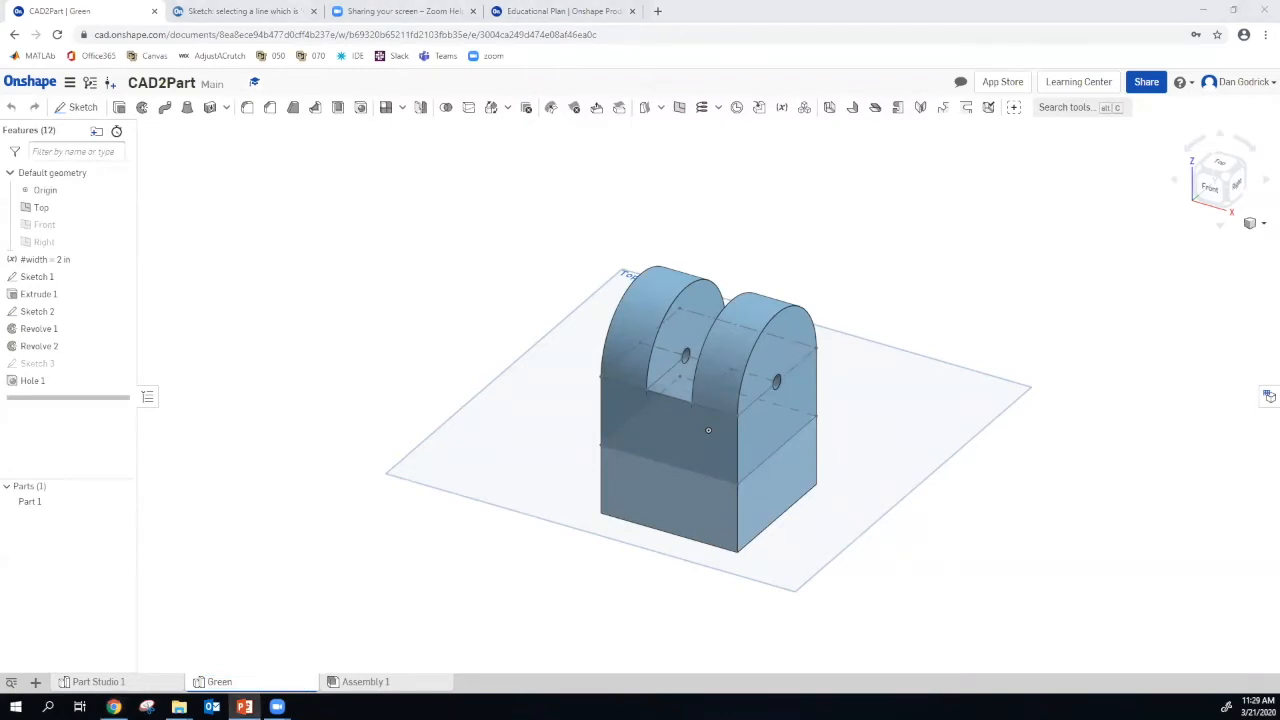
left_click(54, 506)
right_click(52, 504)
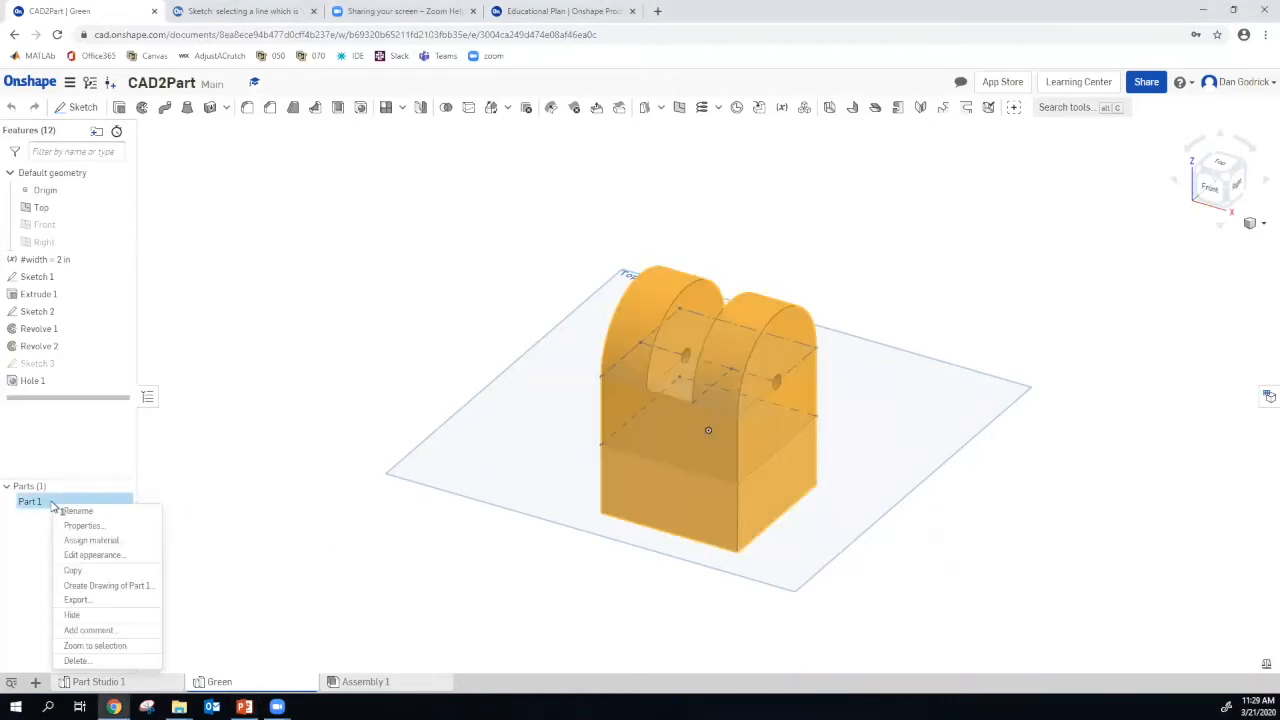
left_click(77, 558)
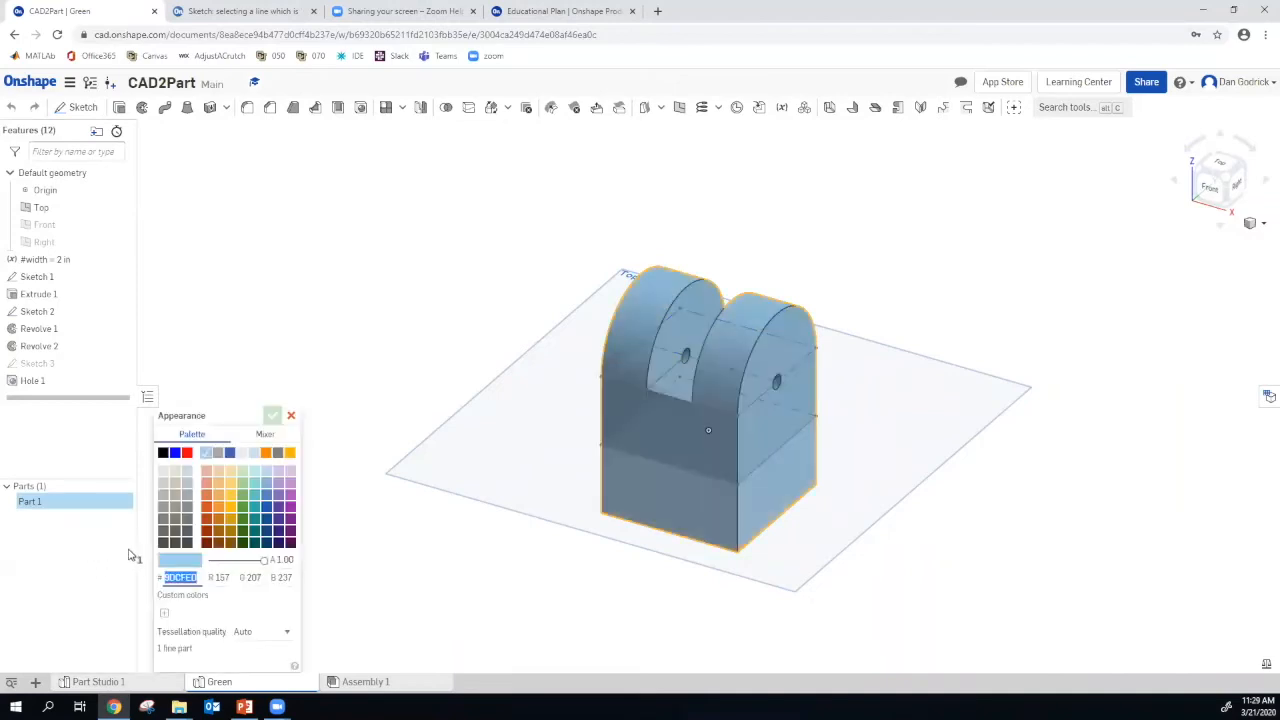
left_click(243, 509)
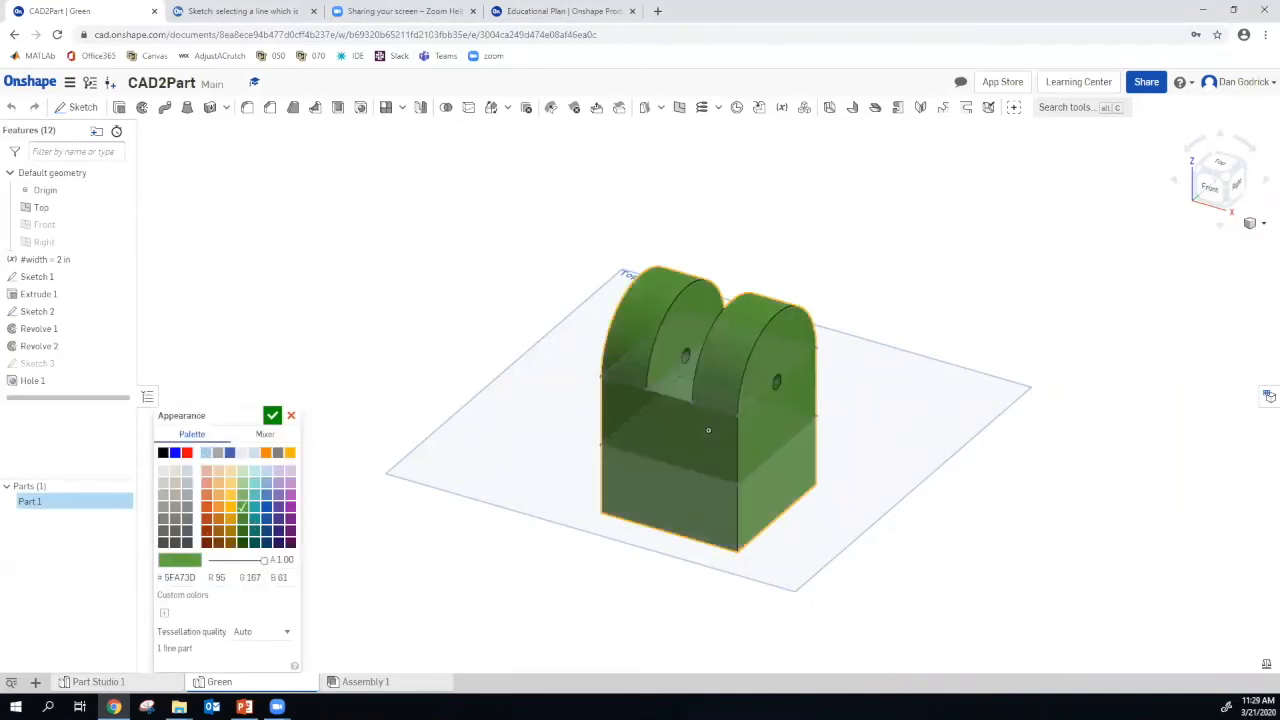
key("alt+Tab")
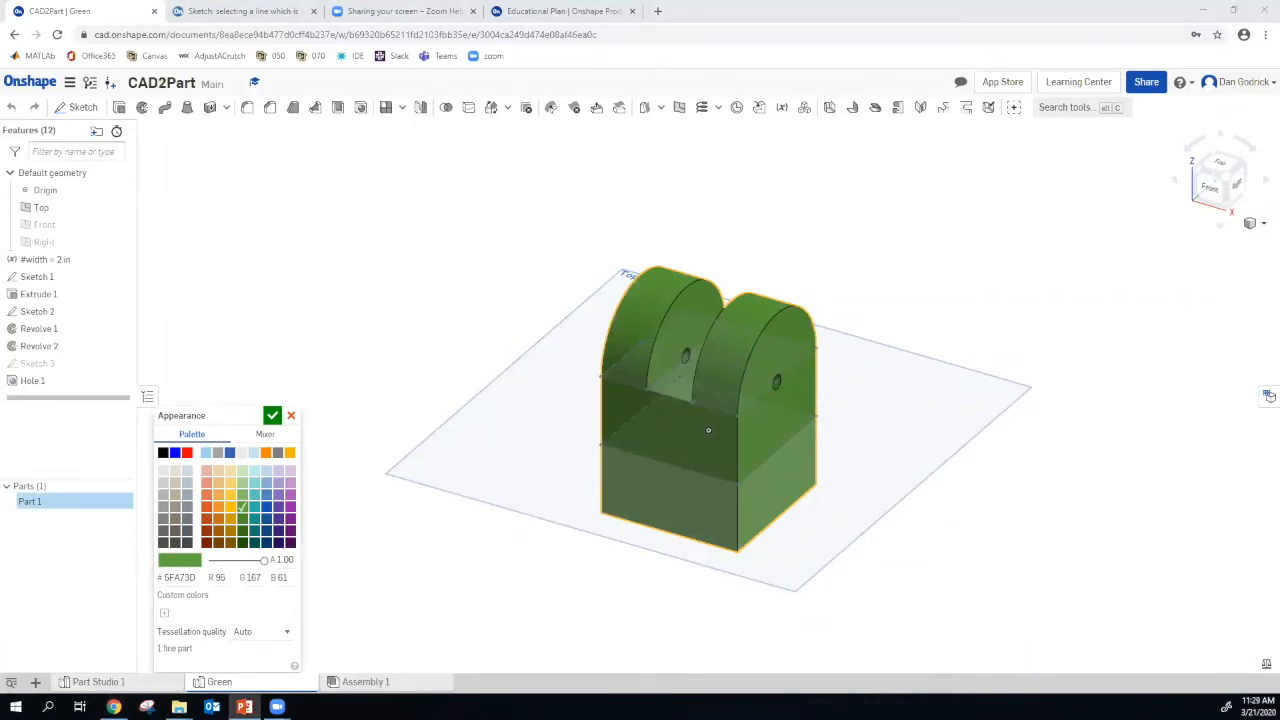
left_click(243, 496)
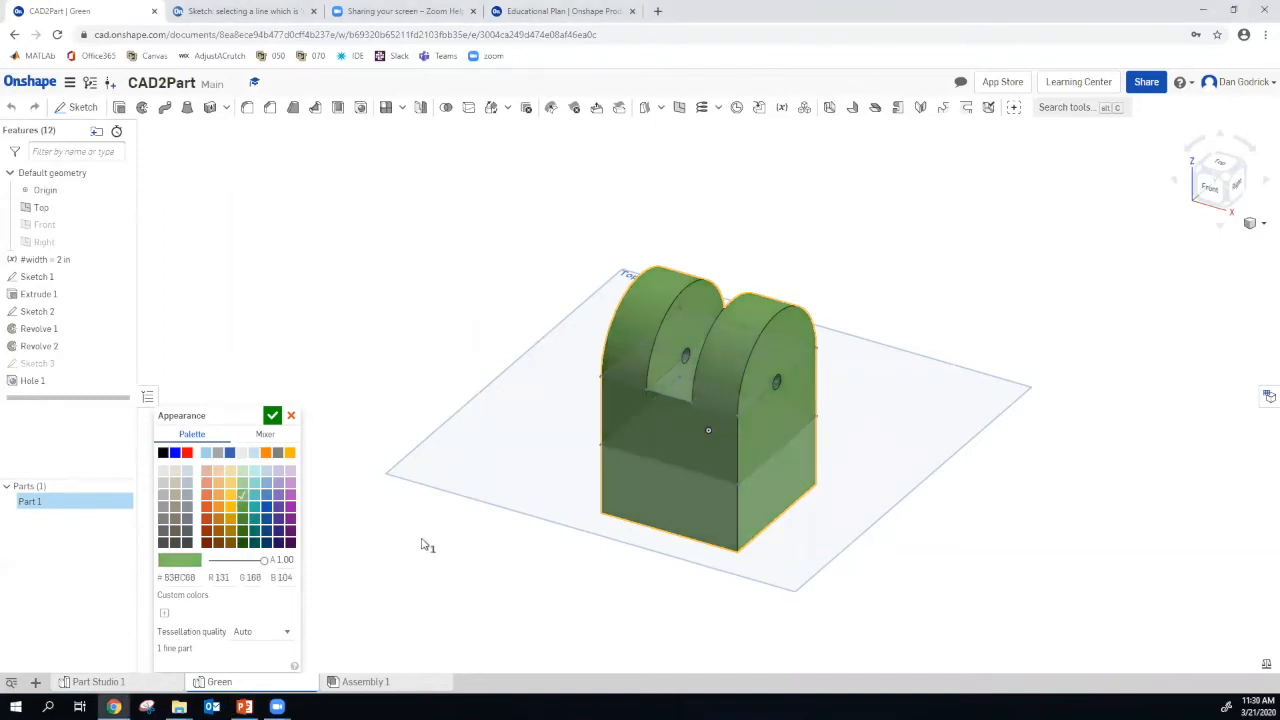
left_click(272, 416)
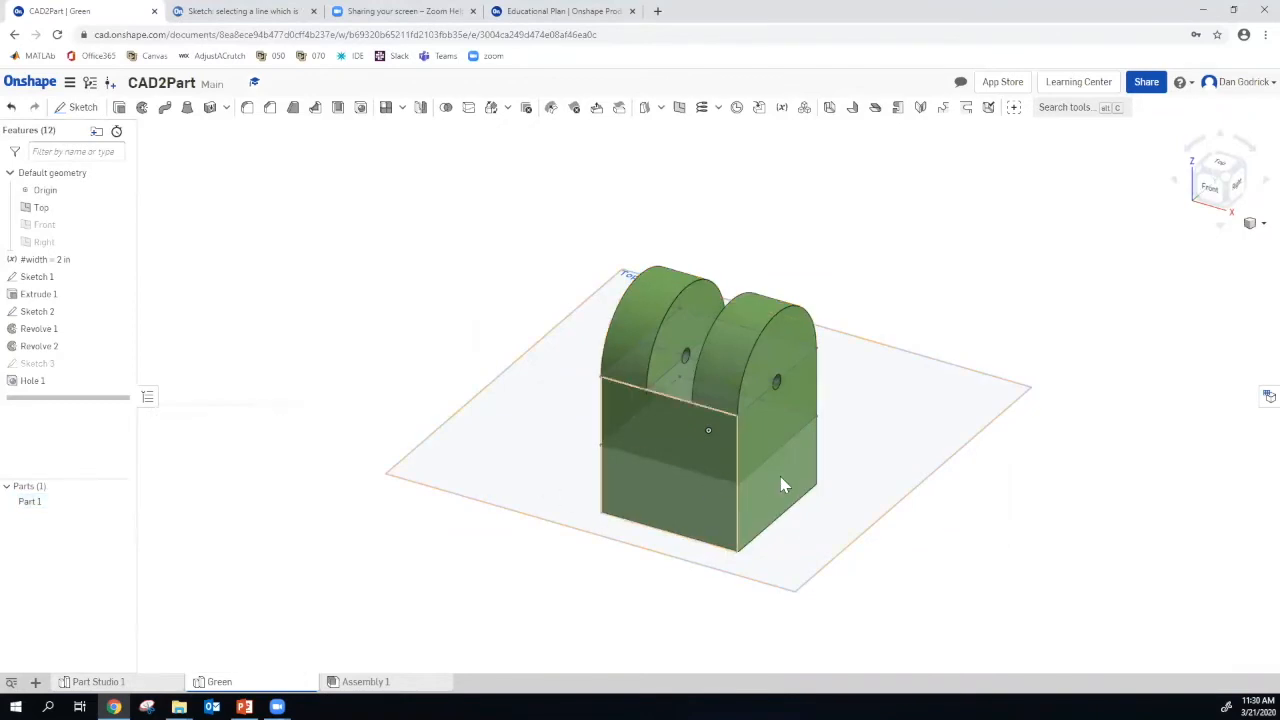
Rename the original Part Studio 1 as Yellow
left_click(92, 682)
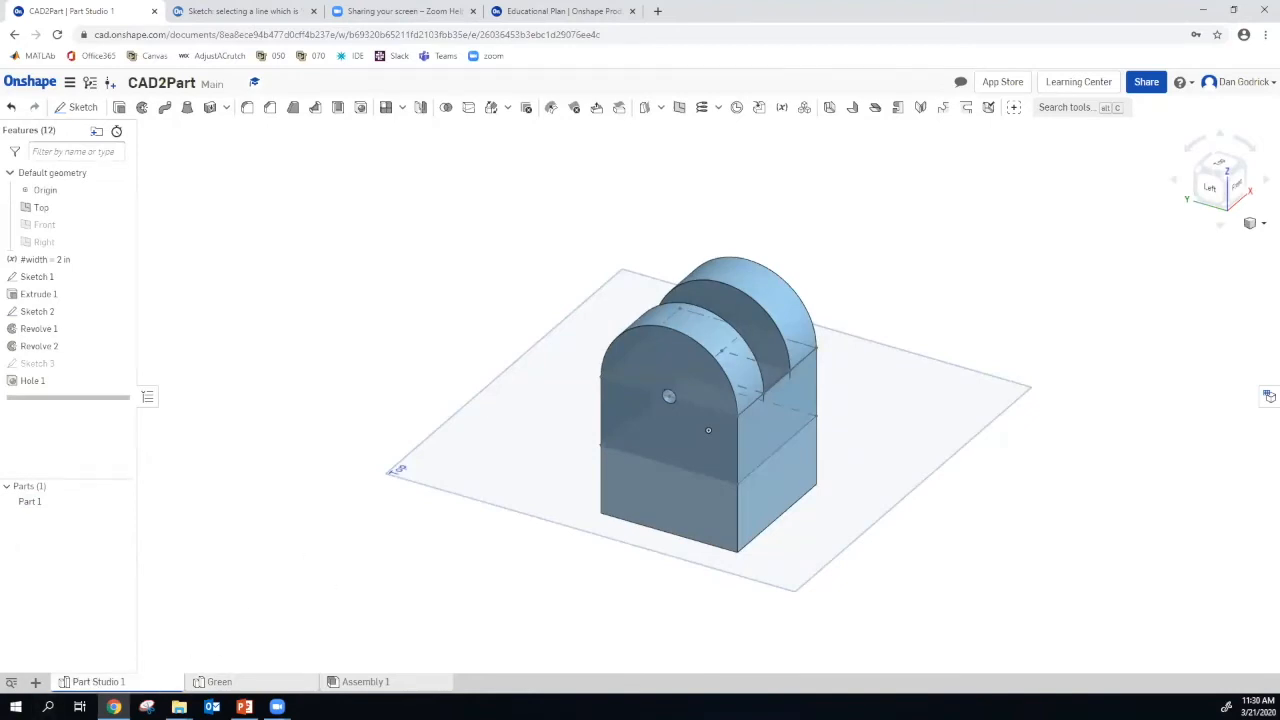
right_click(132, 684)
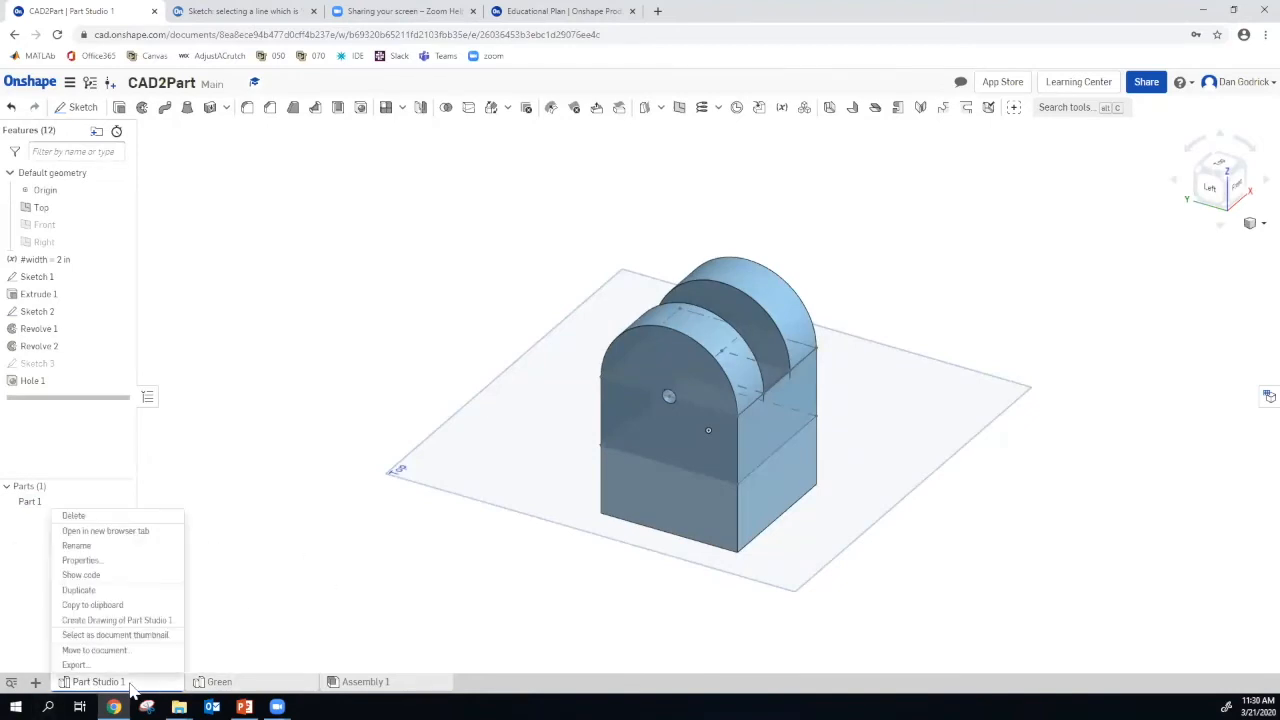
left_click(122, 547)
type("Yellow")
key("Return")
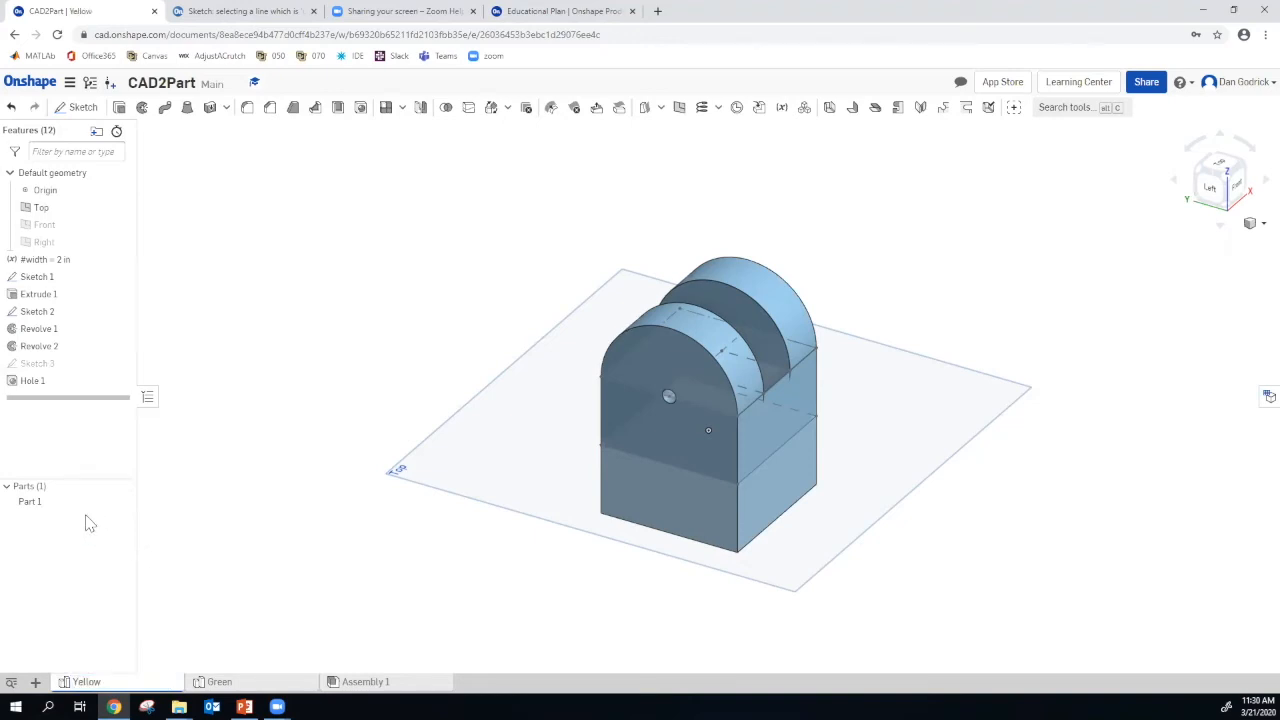
Change the appearance of Part 1 in the Yellow studio to a golden yellow
left_click(54, 505)
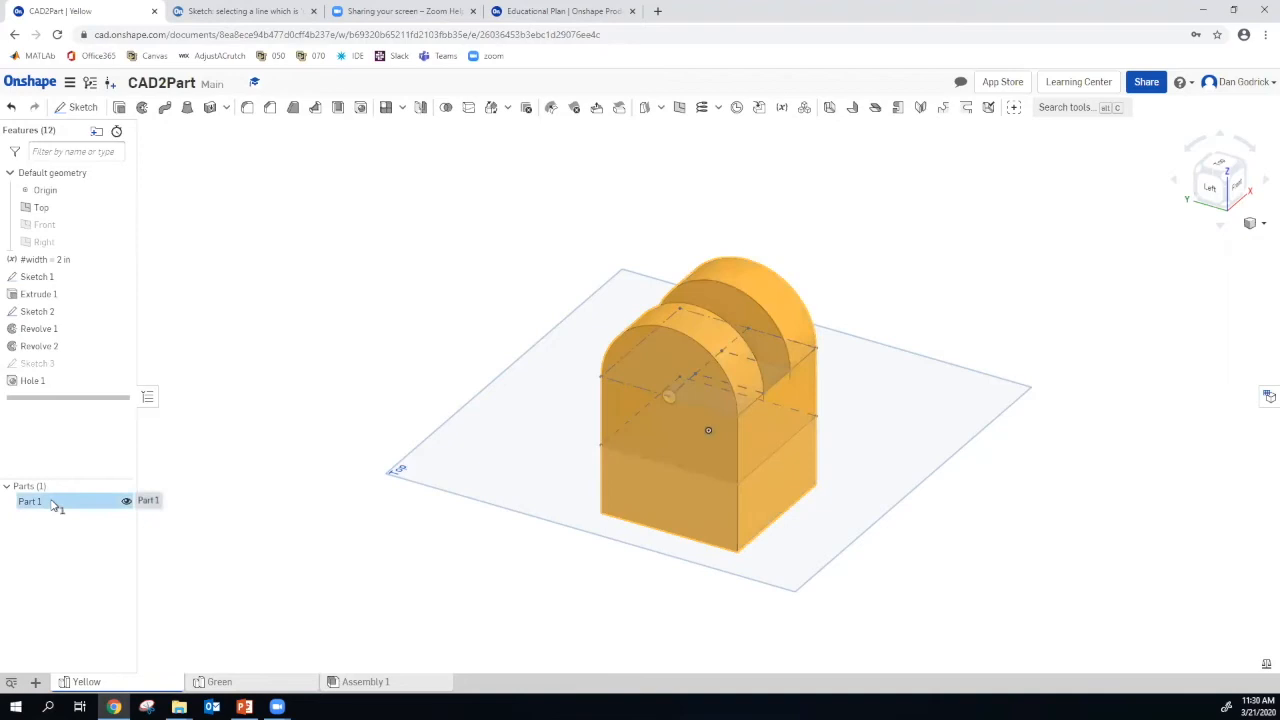
right_click(54, 505)
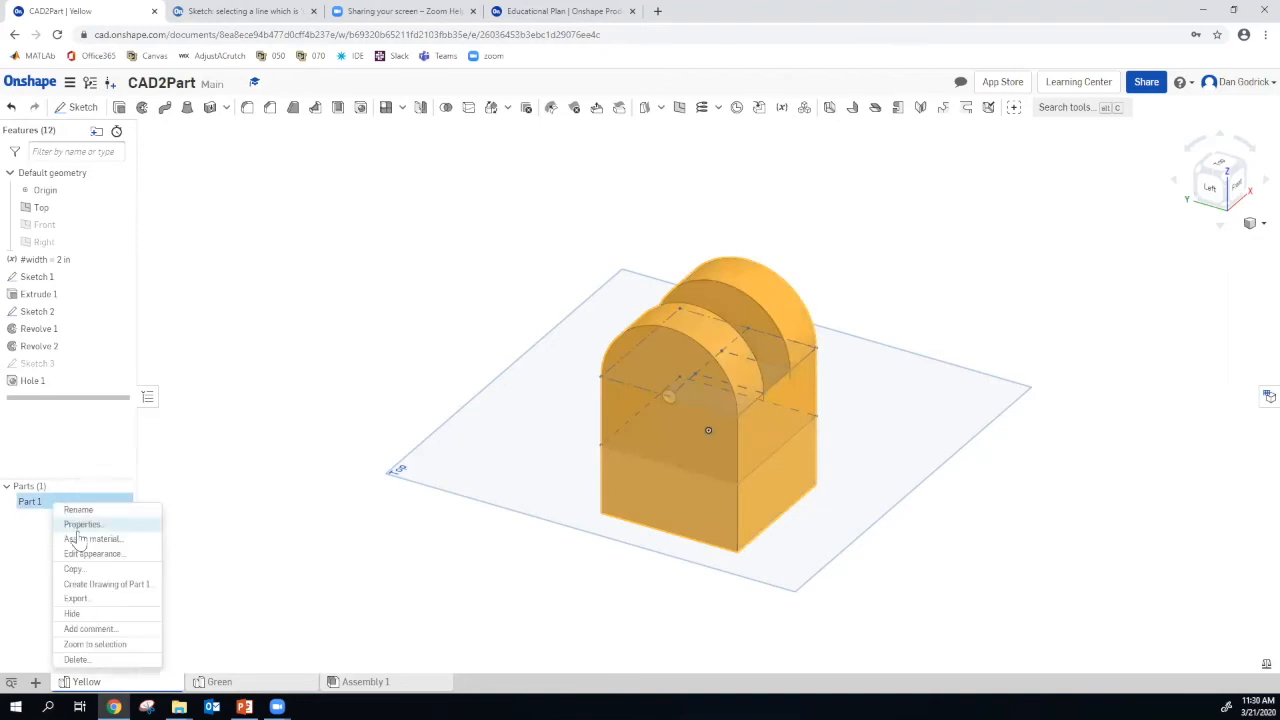
left_click(83, 559)
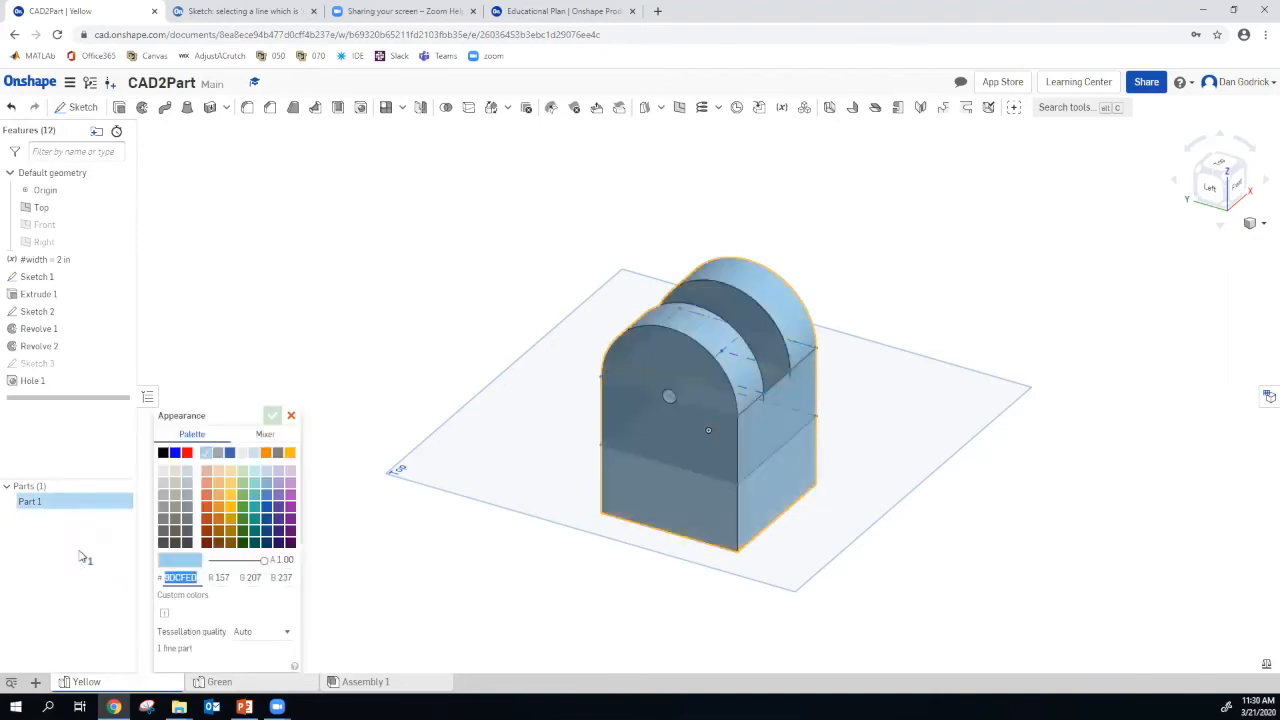
left_click(231, 505)
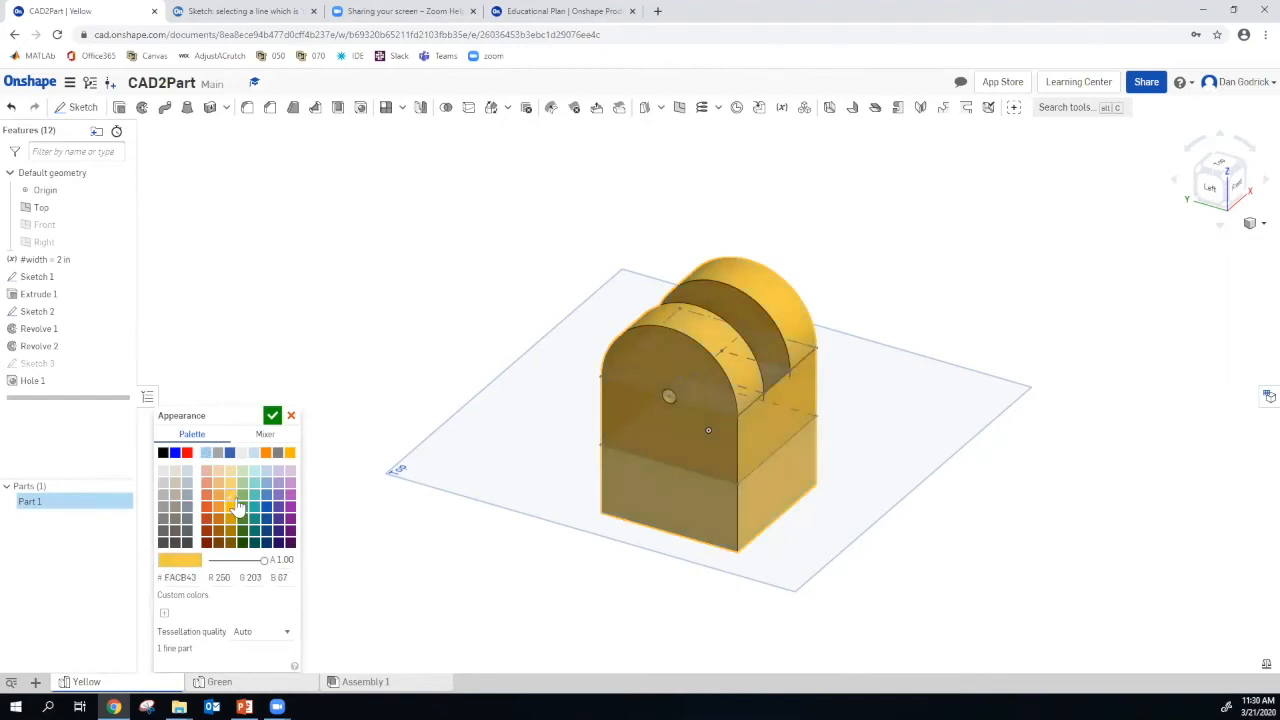
left_click(278, 415)
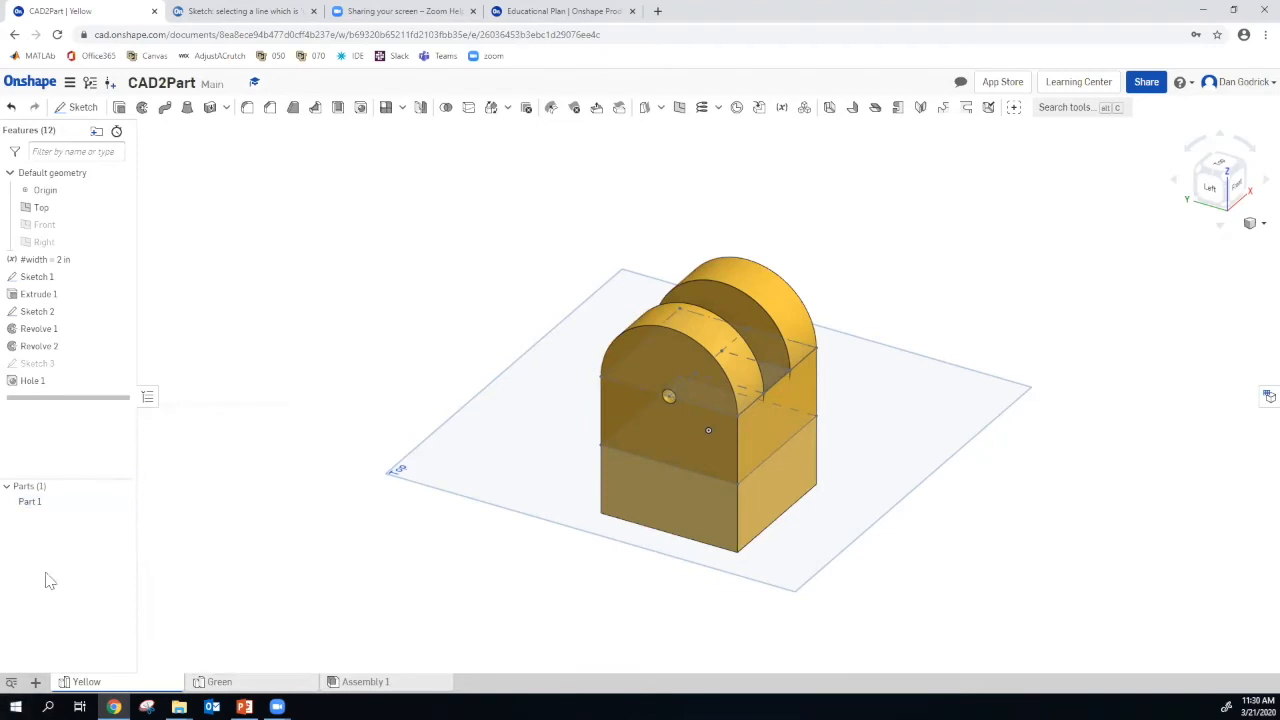
In the Green studio, edit Revolve 1 so that it removes material instead of adding it
left_click(219, 682)
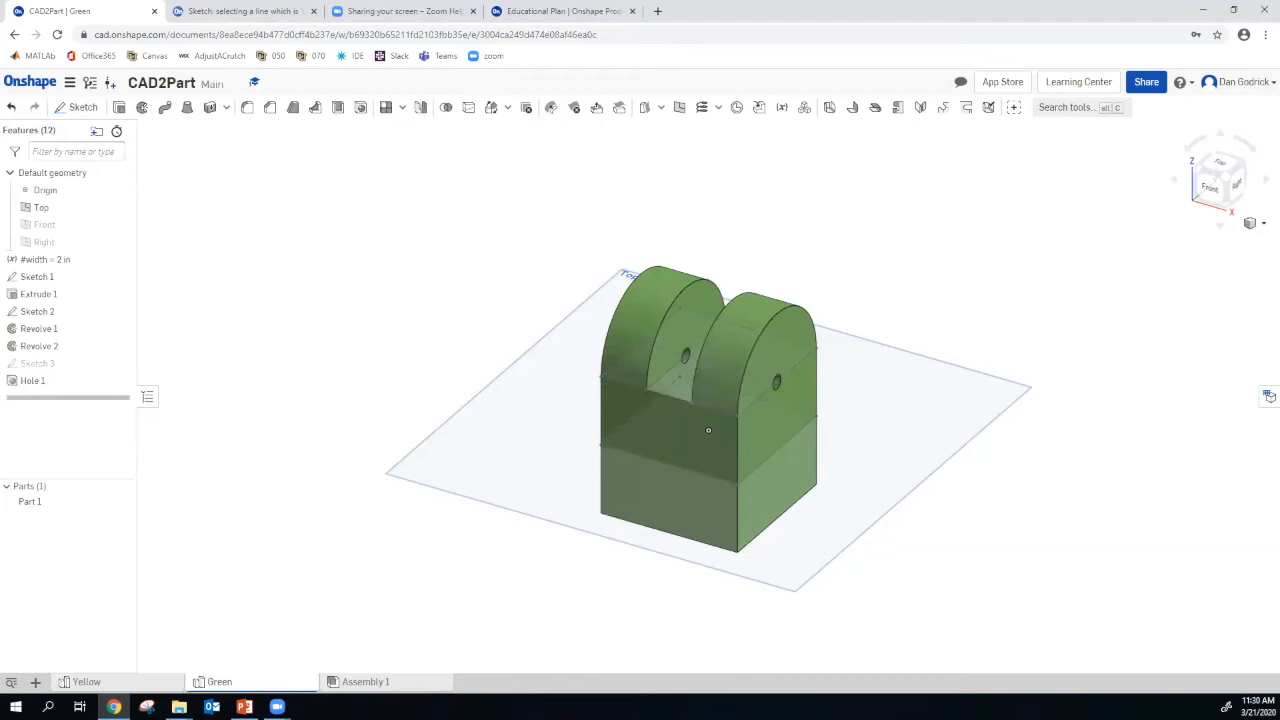
key("alt+Tab")
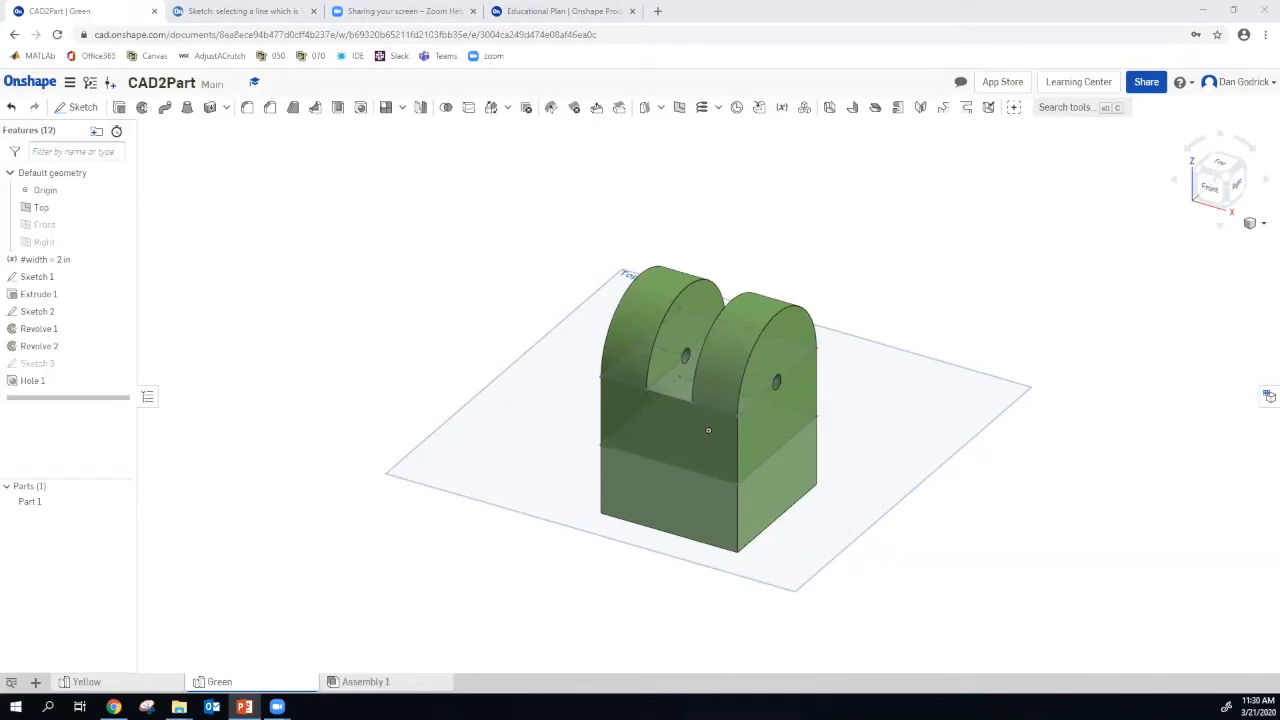
left_click(42, 330)
middle_click_drag(970, 524, 988, 536)
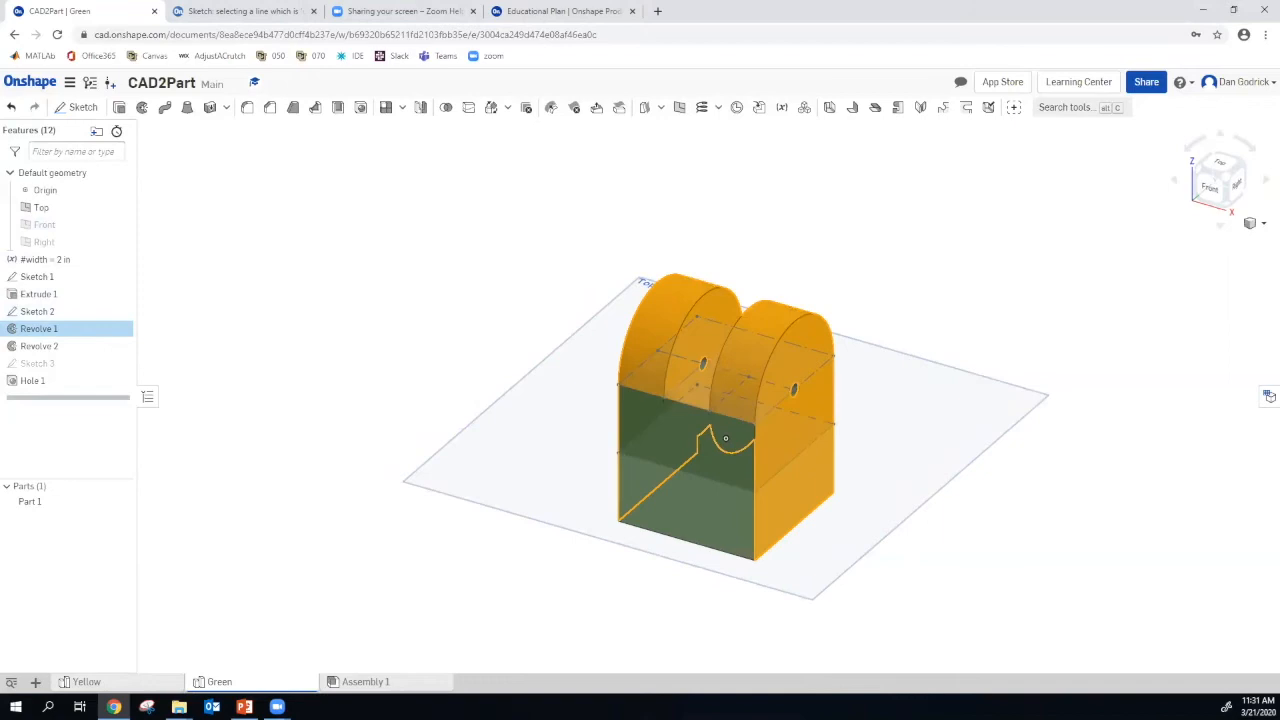
left_click(32, 333)
double_click(33, 336)
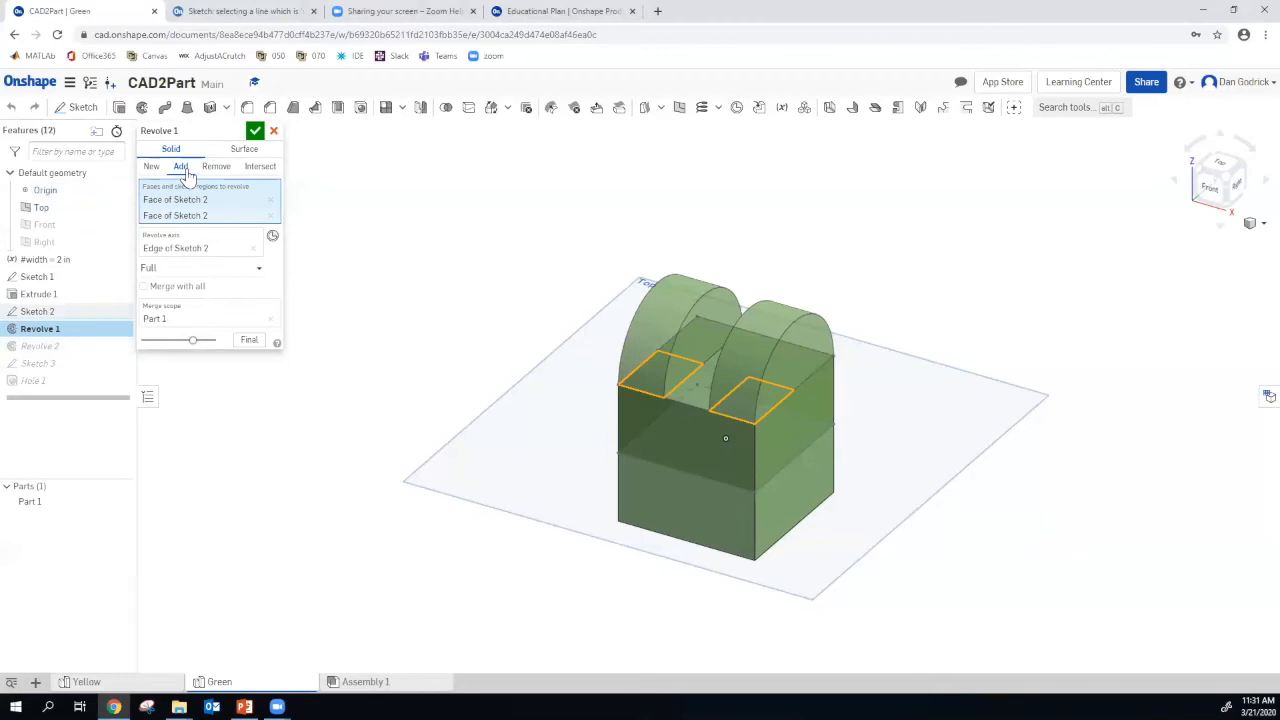
left_click(214, 178)
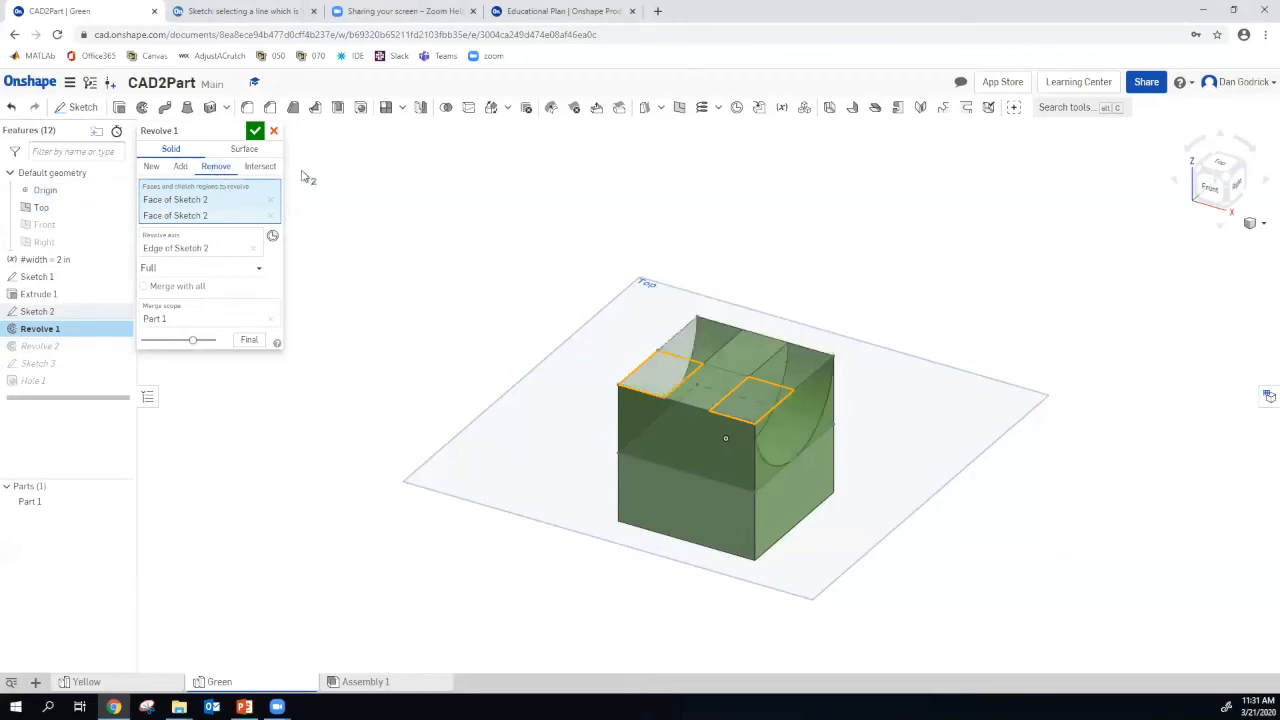
left_click(255, 131)
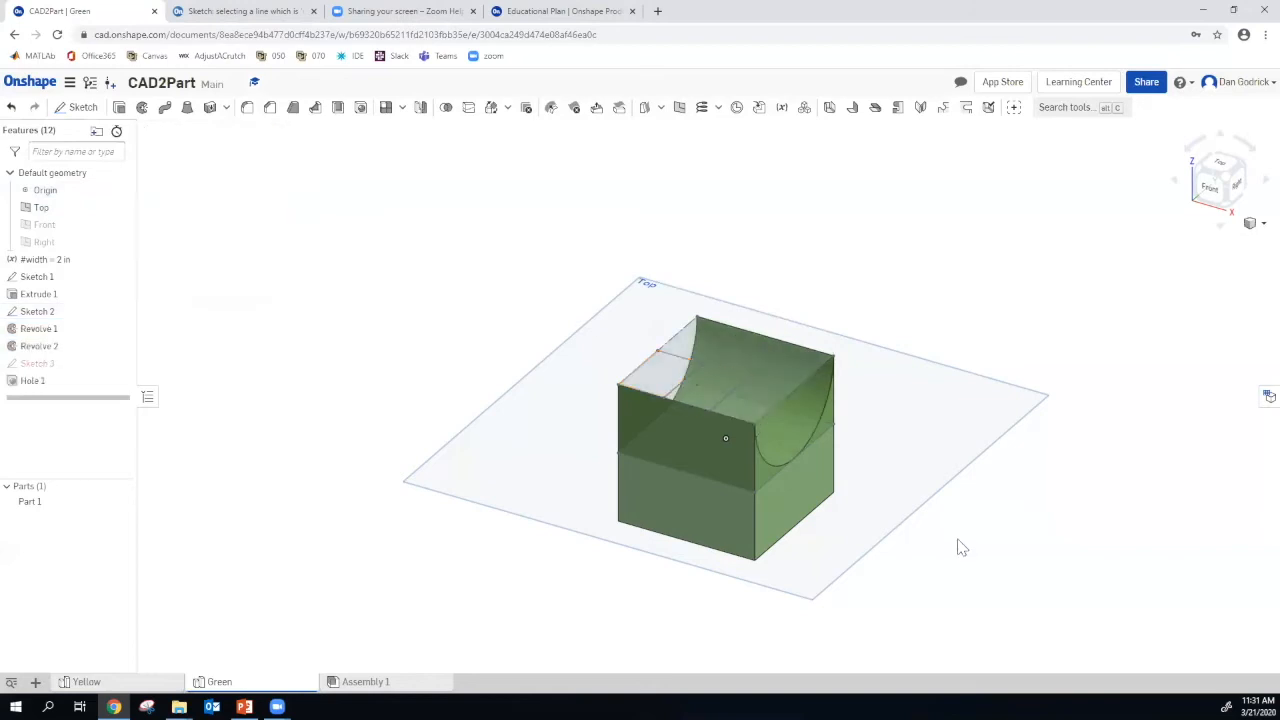
key("alt+Tab")
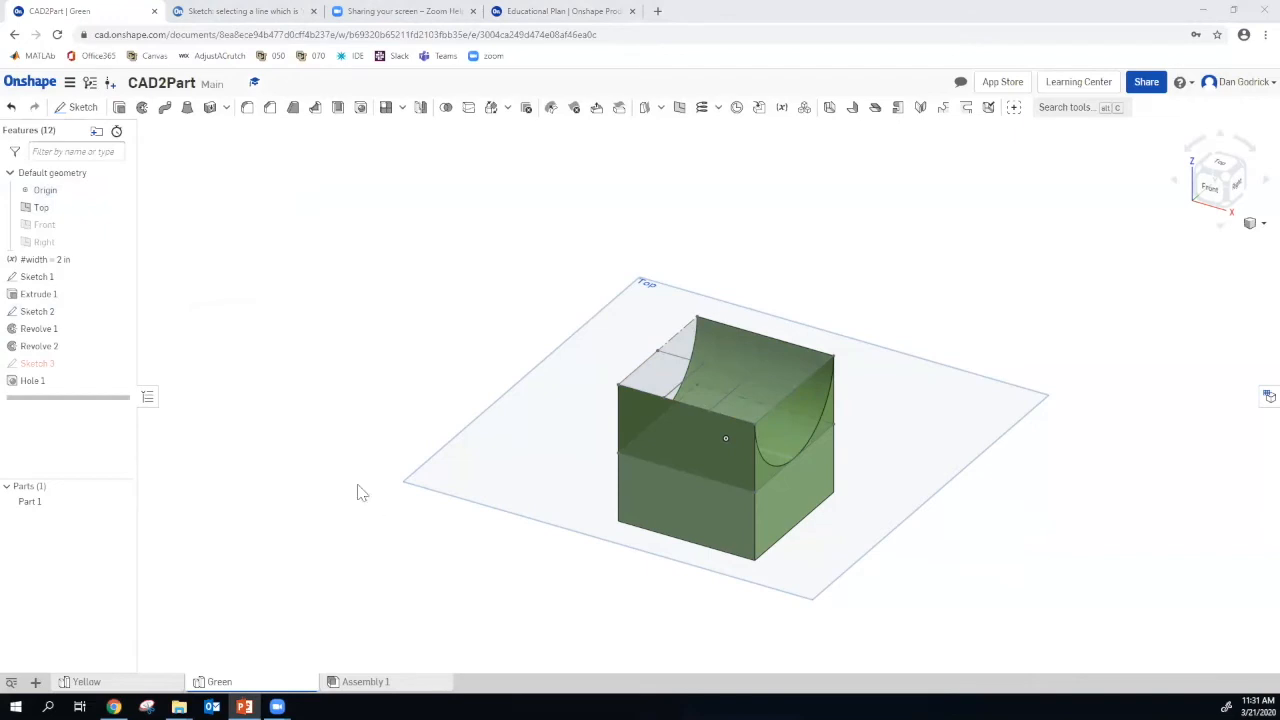
Edit Revolve 2 in the Green studio so that it adds material instead of removing it
left_click(44, 346)
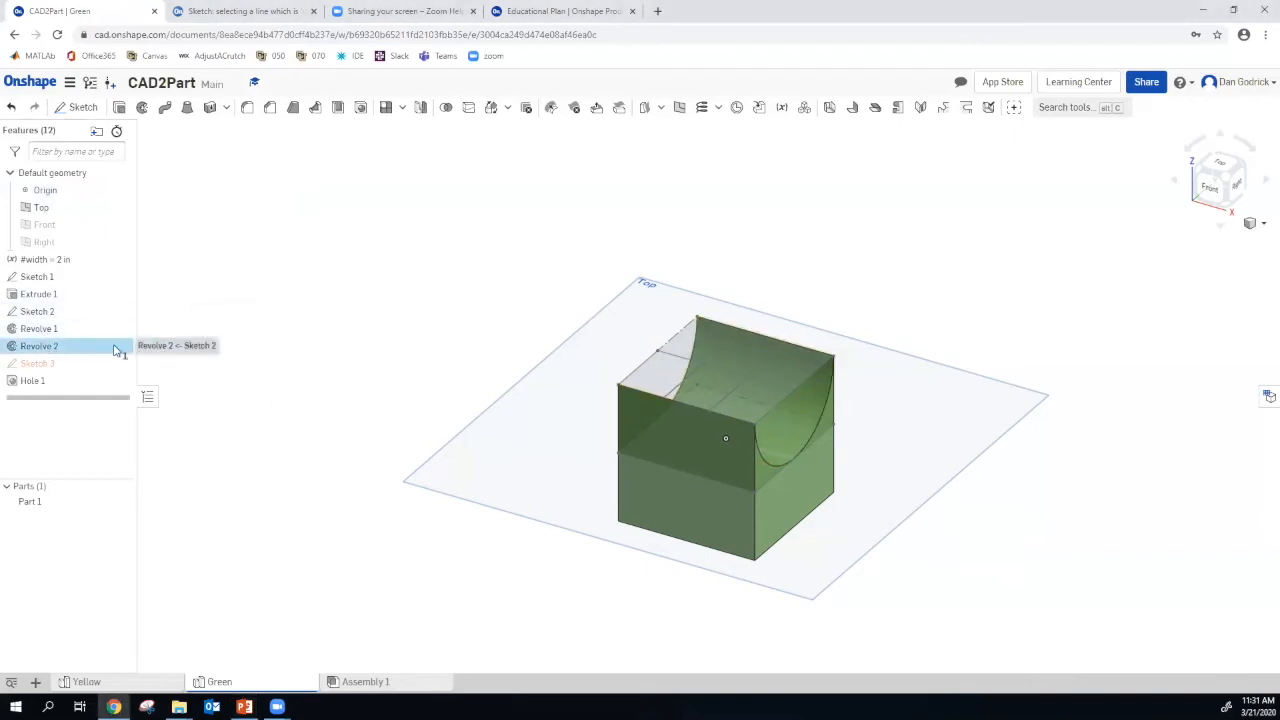
double_click(72, 346)
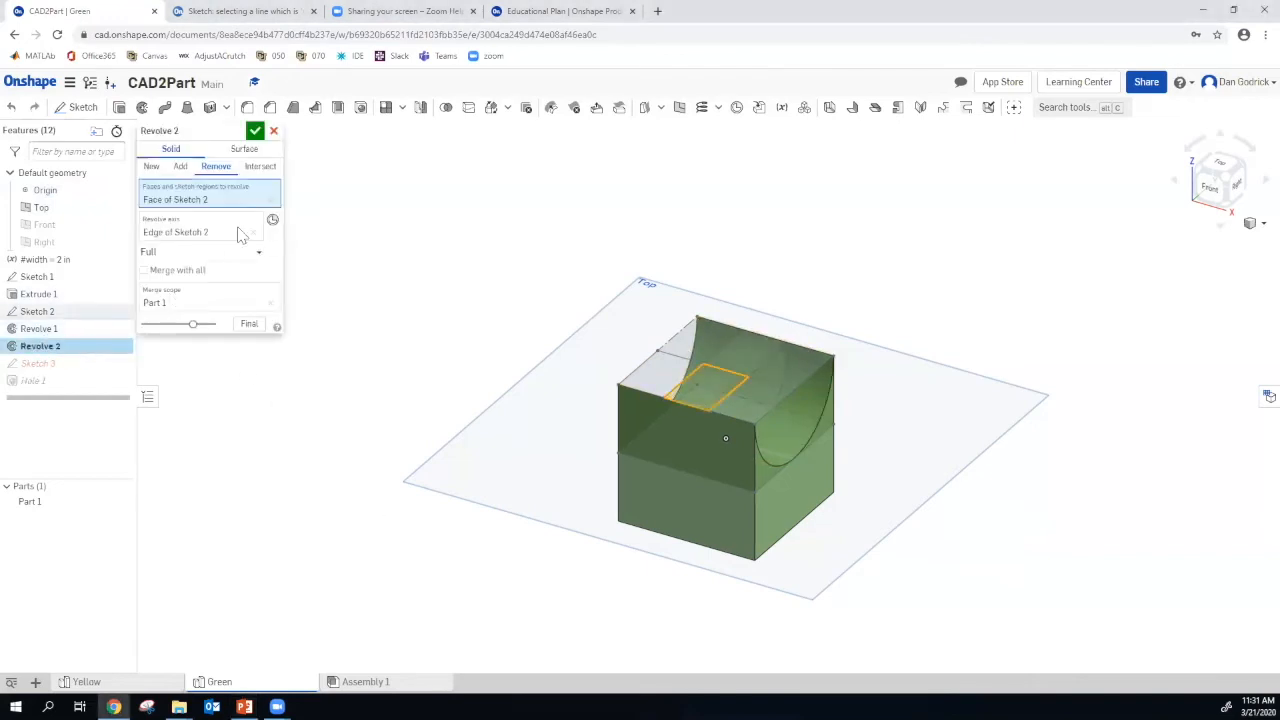
left_click(183, 168)
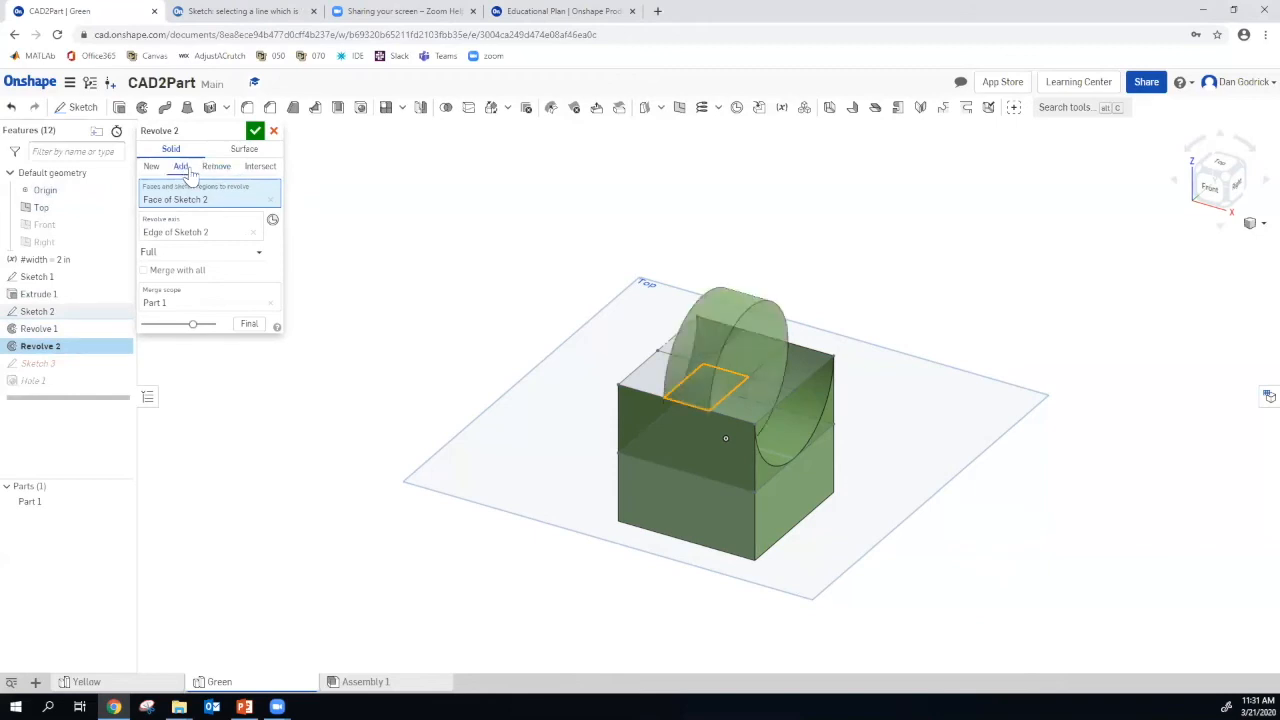
left_click(255, 130)
middle_click_drag(828, 487, 818, 459)
mouse_move(891, 458)
right_mouse_down()
mouse_move(928, 478)
mouse_move(966, 480)
mouse_move(971, 463)
mouse_move(914, 468)
right_mouse_up()
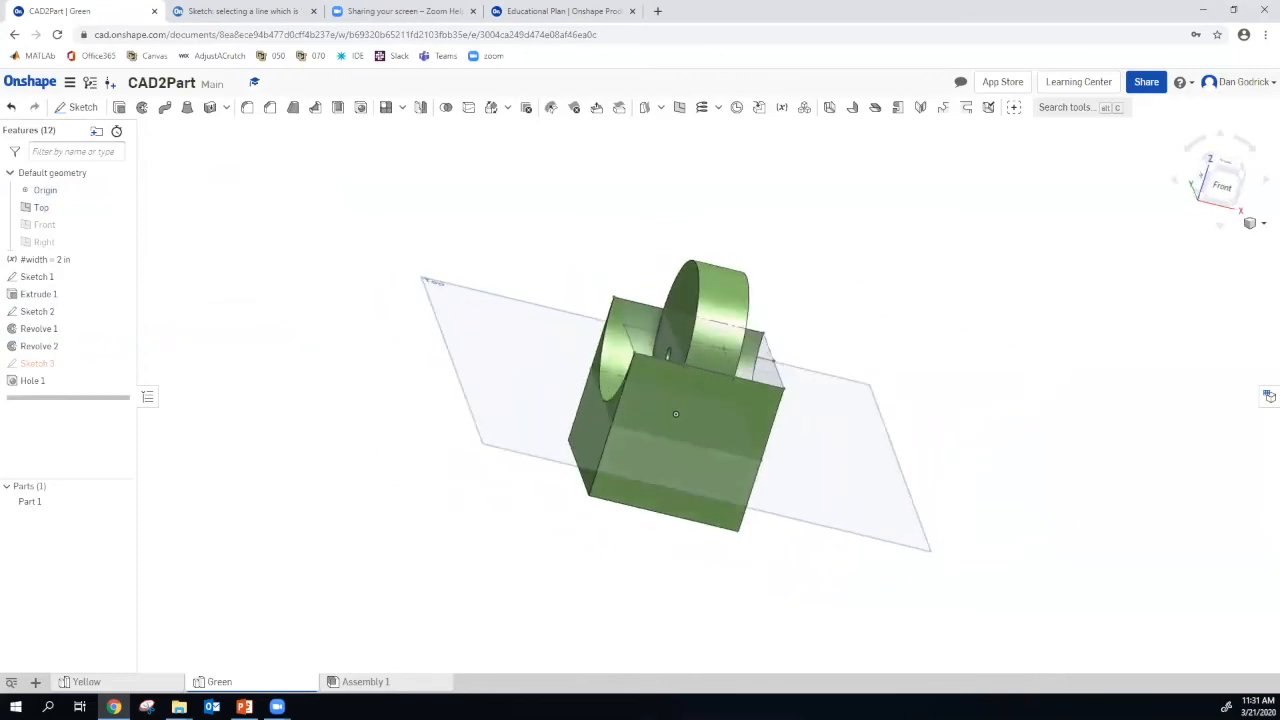
key("alt+Tab")
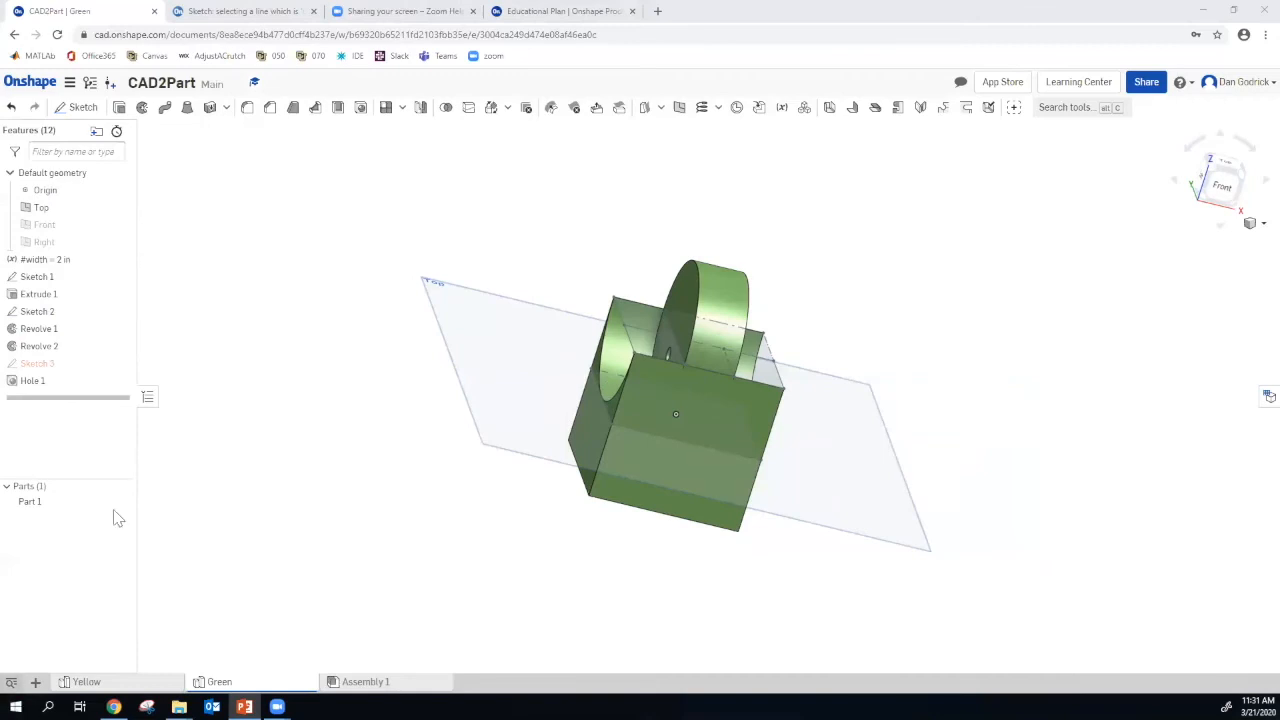
Roll the feature history back to just after Revolve 2
left_click(100, 402)
left_click_drag(100, 402, 118, 362)
key("shift+1")
mouse_move(912, 411)
right_mouse_down()
mouse_move(904, 428)
mouse_move(901, 417)
right_mouse_up()
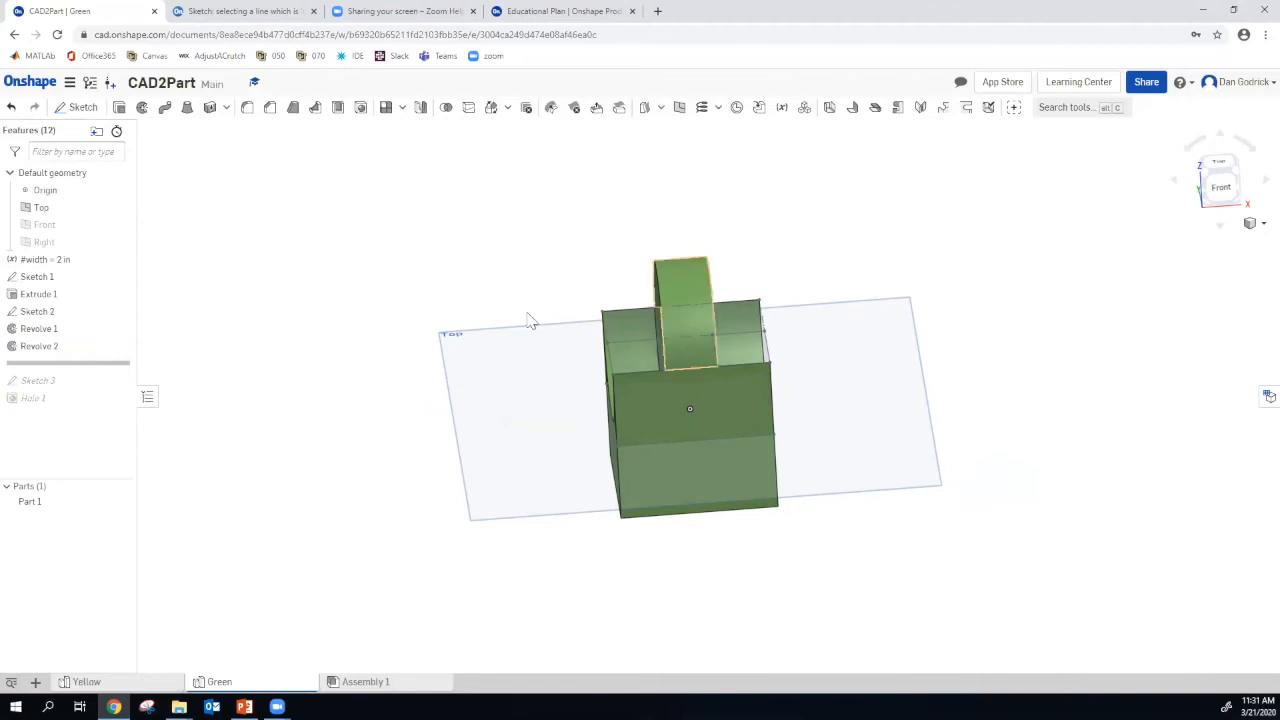
Fillet the four upper edges of the block on both sides of the round disc with a 0.2 in radius
left_click(247, 108)
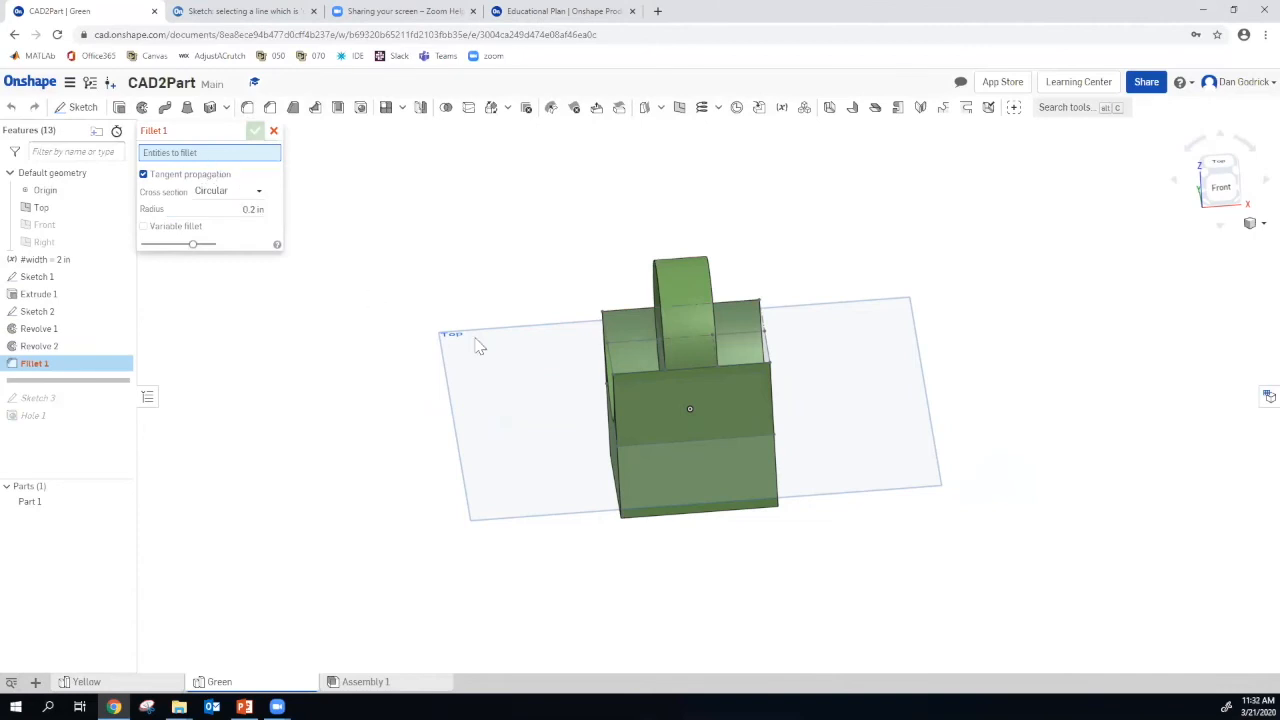
left_click(643, 373)
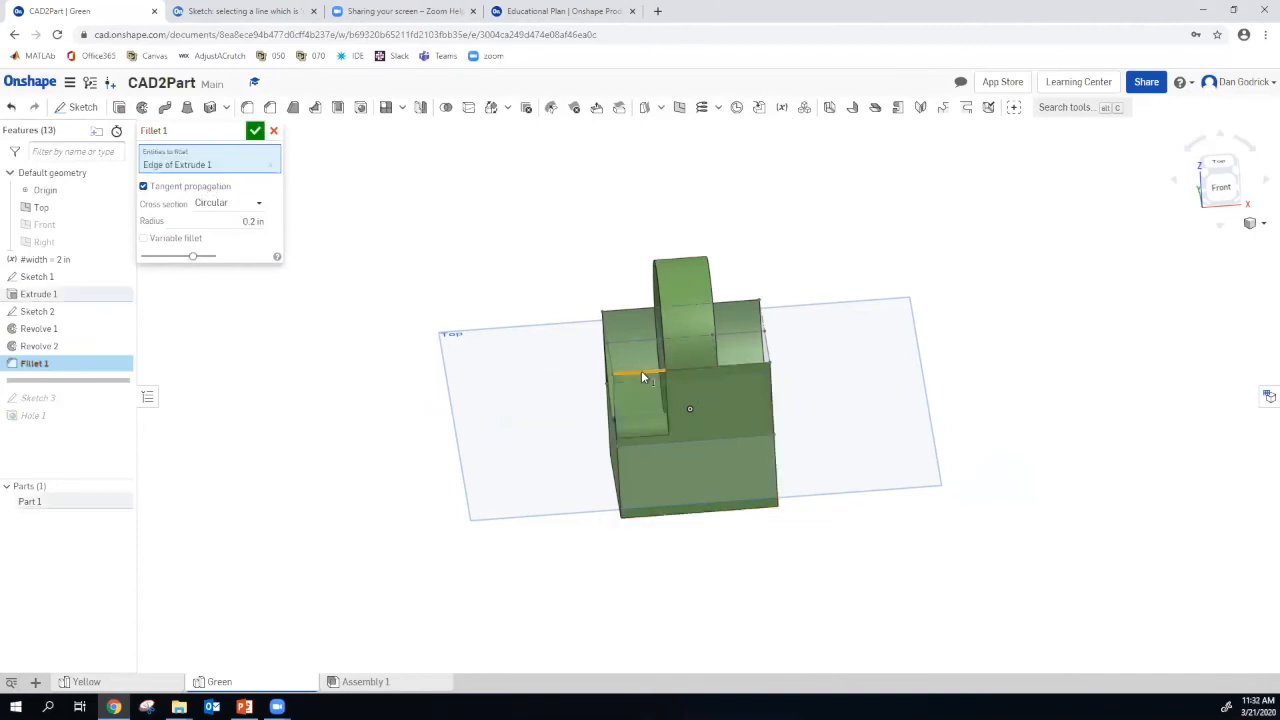
left_click(749, 363)
right_click_drag(736, 428, 608, 336)
left_click(768, 350)
right_click_drag(863, 386, 812, 382)
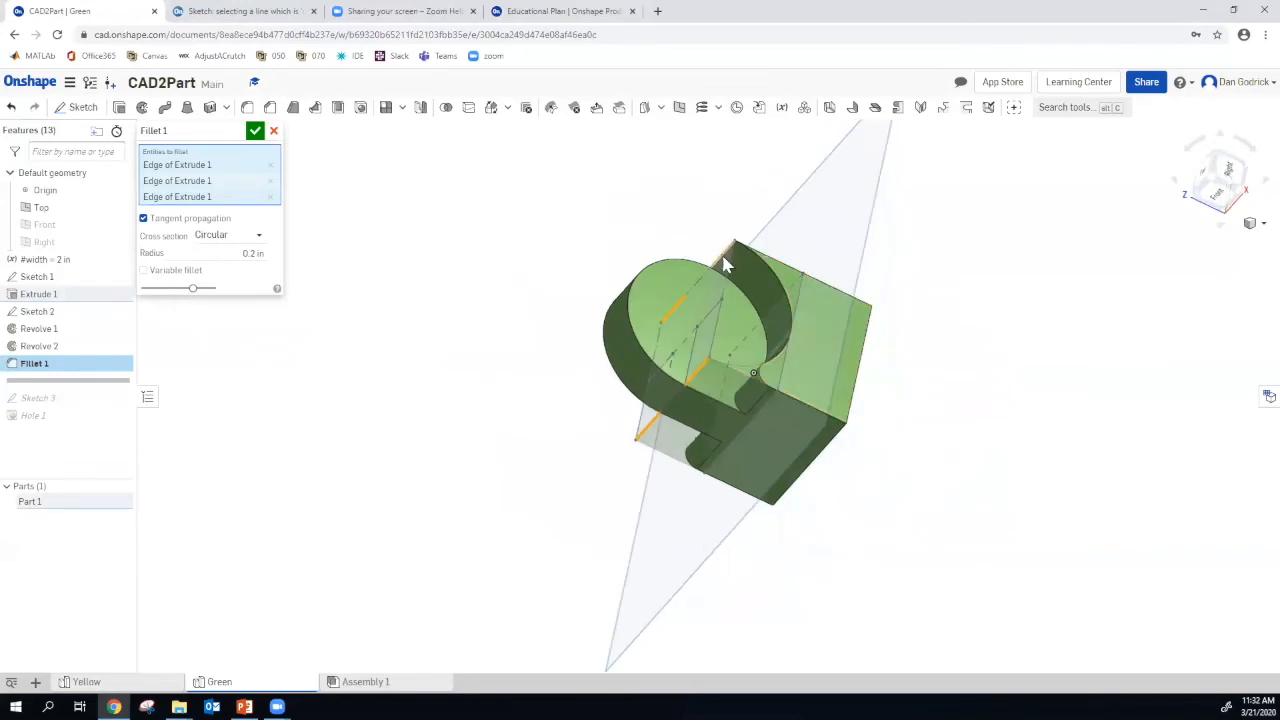
left_click(726, 258)
right_click_drag(967, 357, 1006, 340)
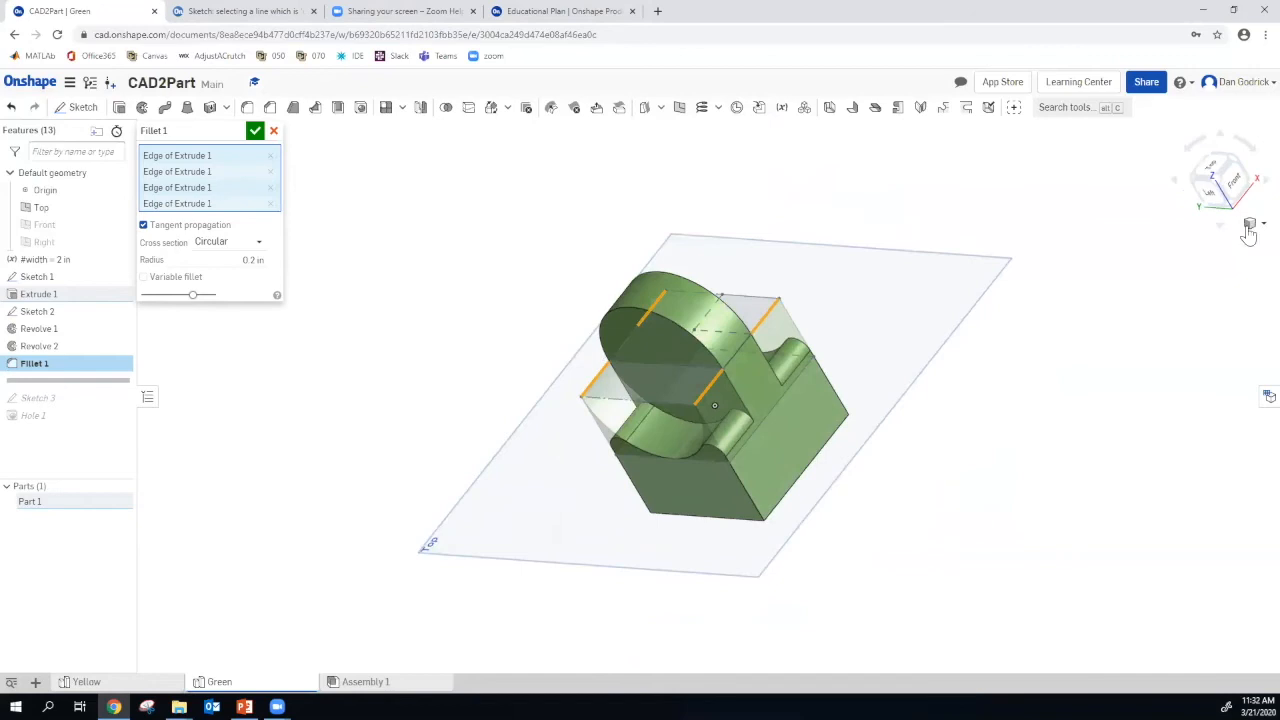
left_click(1218, 186)
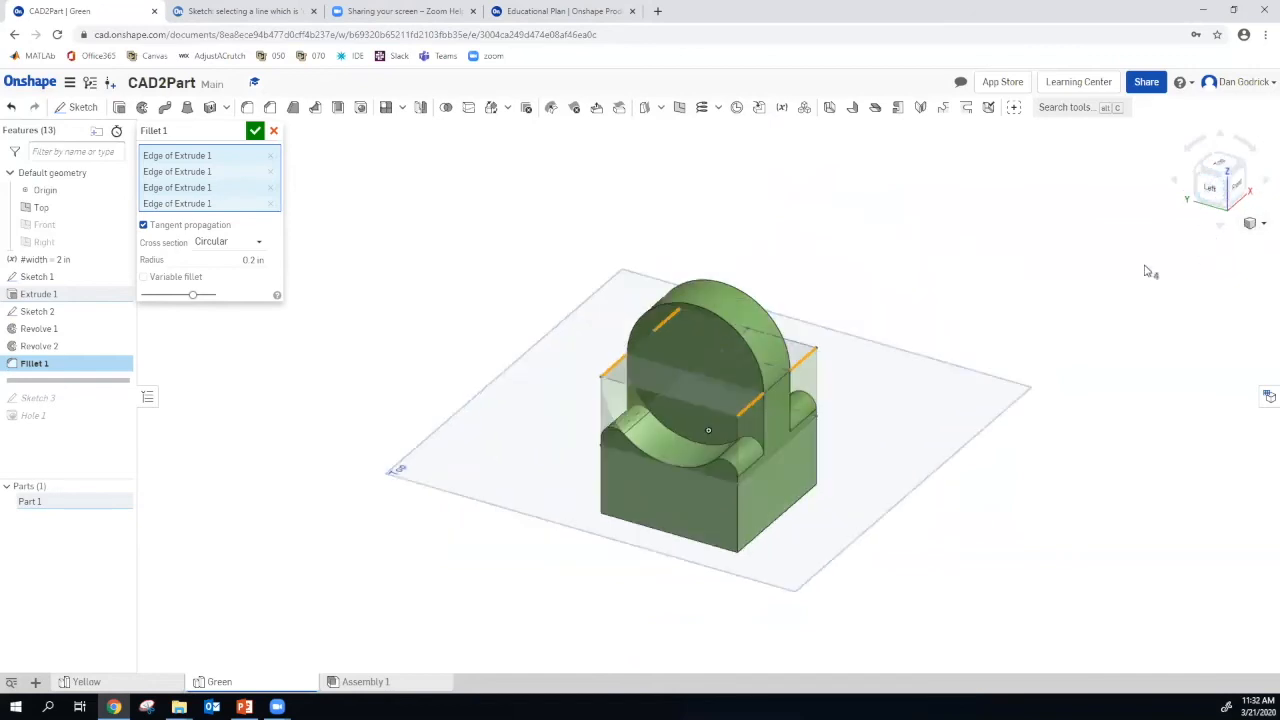
left_click(256, 132)
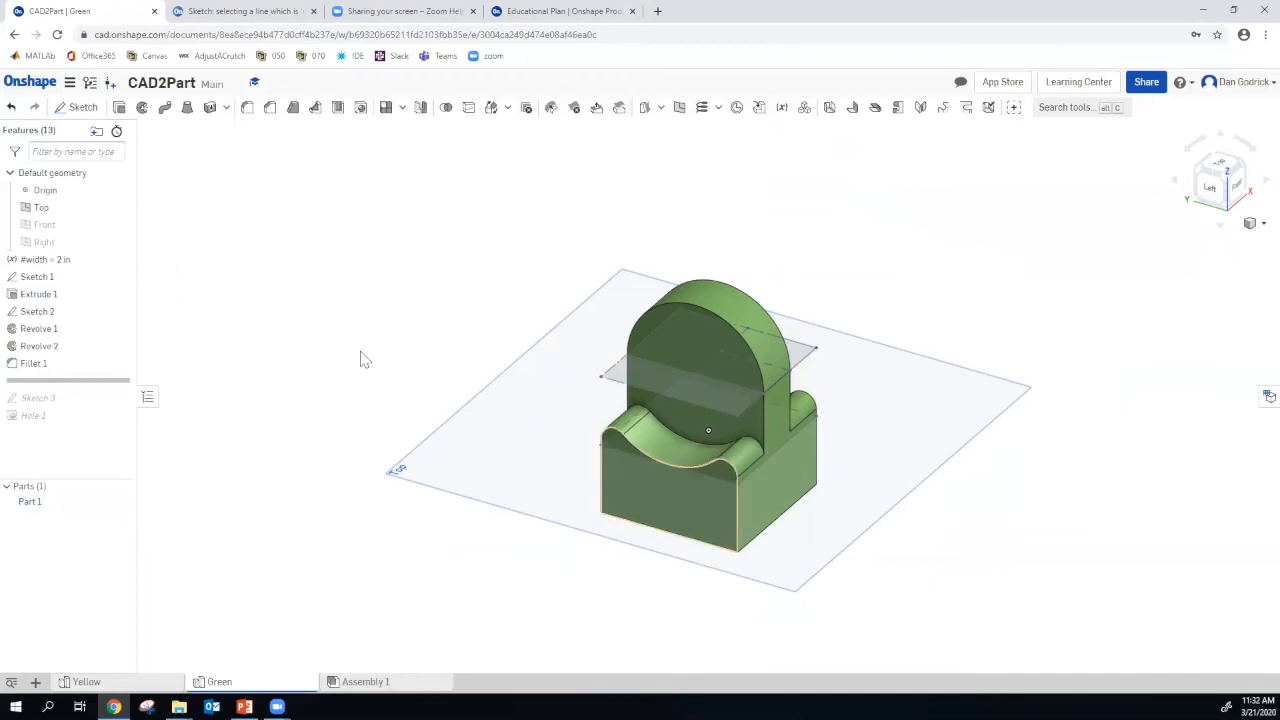
Hide Sketch 2 and roll the feature history forward past Hole 1
left_click(126, 313)
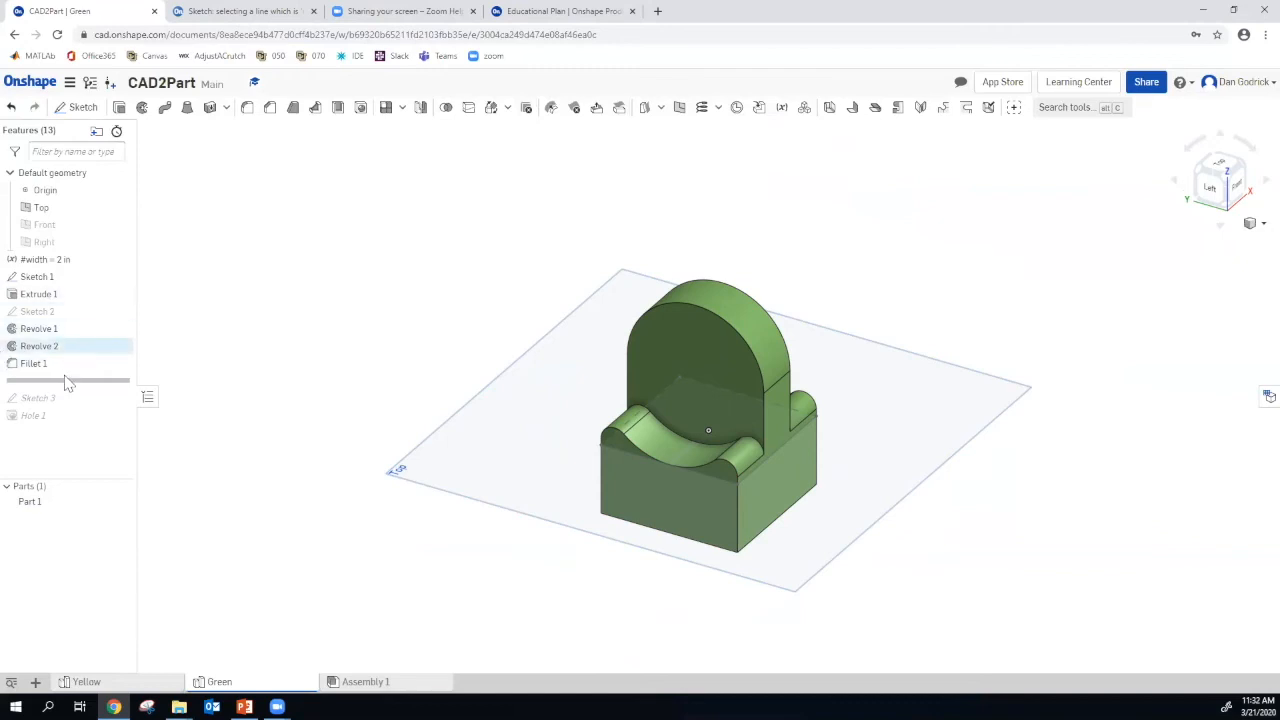
left_click_drag(70, 382, 76, 429)
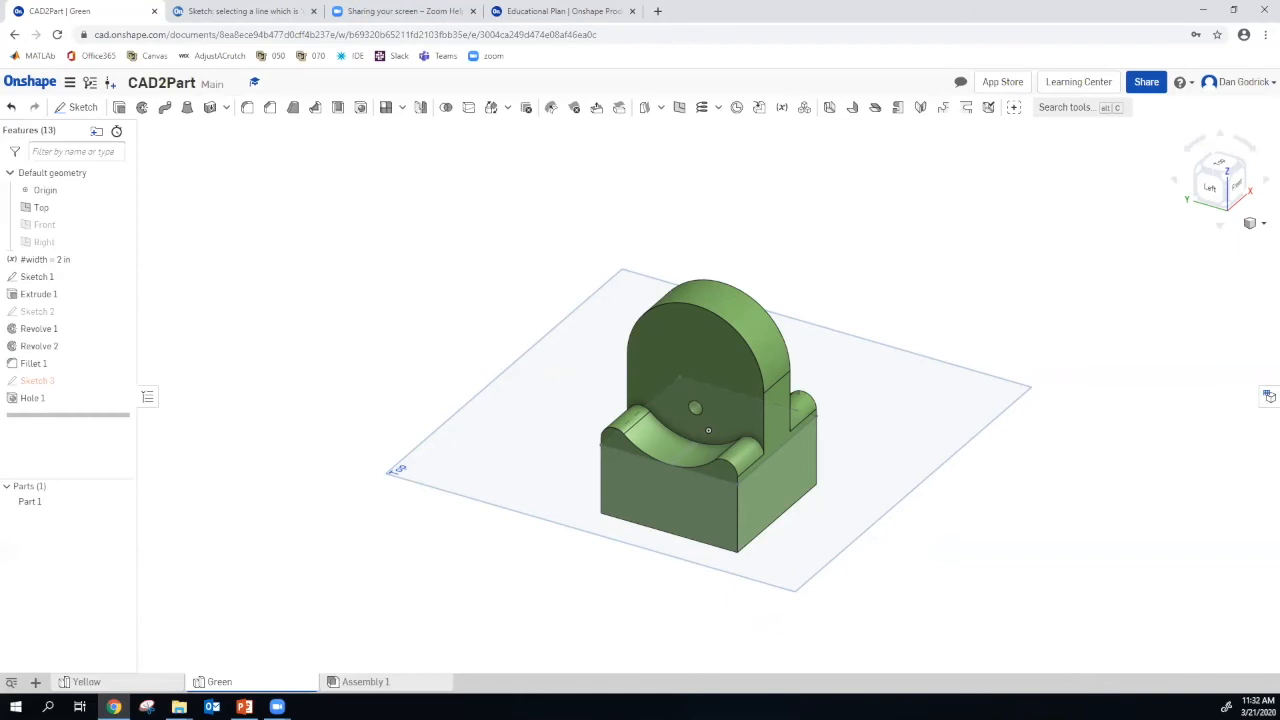
In Sketch 3, delete the old construction arc and the remaining broken external-reference constraints
double_click(53, 380)
mouse_move(705, 450)
right_mouse_down()
mouse_move(789, 430)
mouse_move(797, 406)
mouse_move(796, 473)
right_mouse_up()
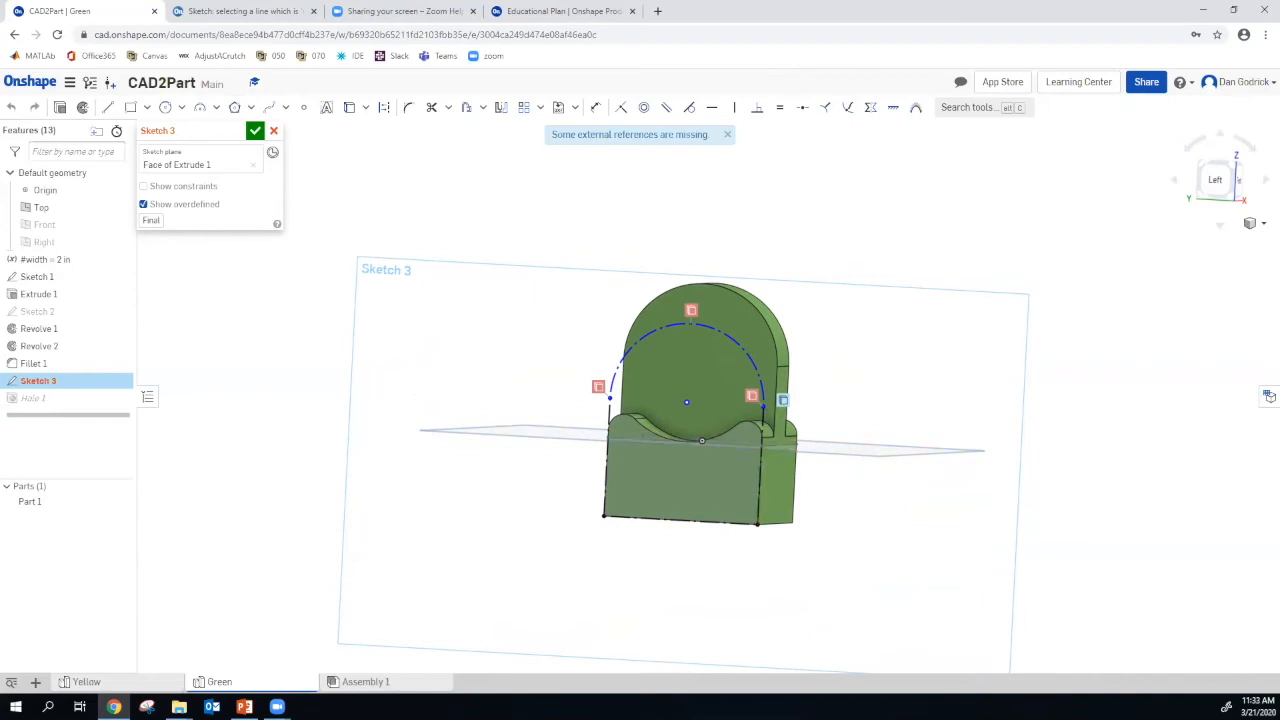
key("alt+Tab")
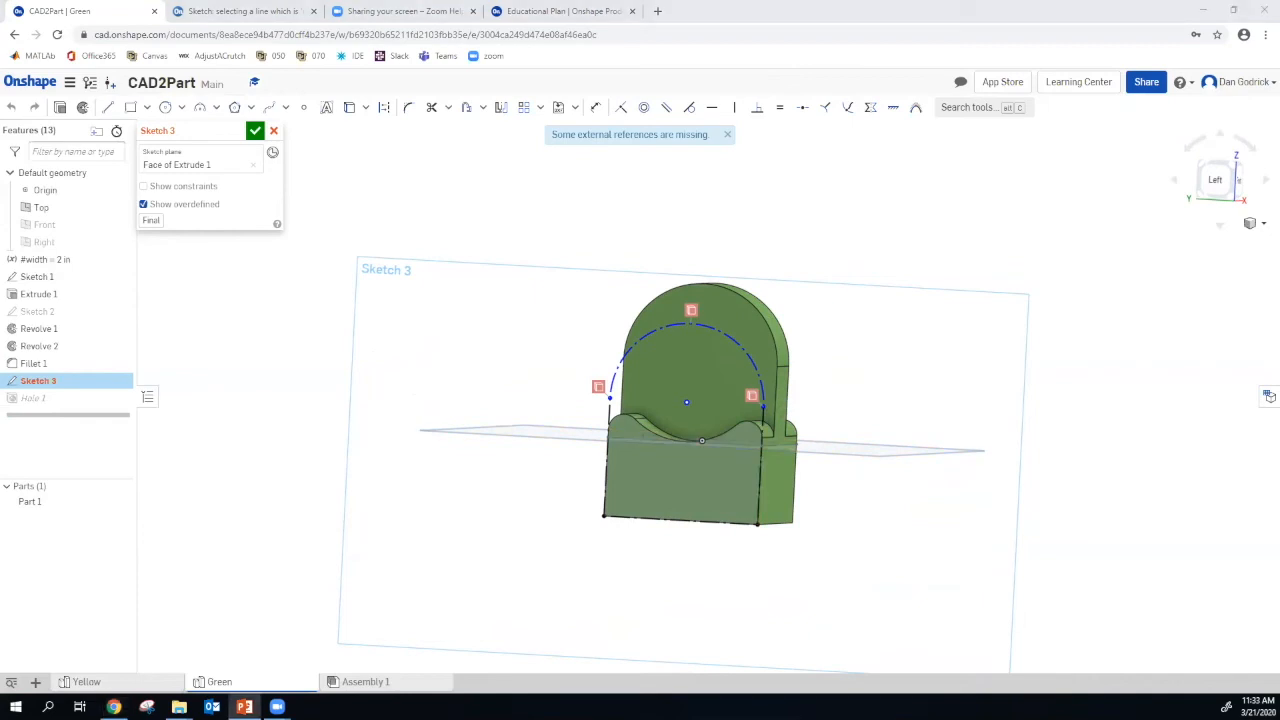
left_click(640, 342)
right_click_drag(640, 342, 645, 341)
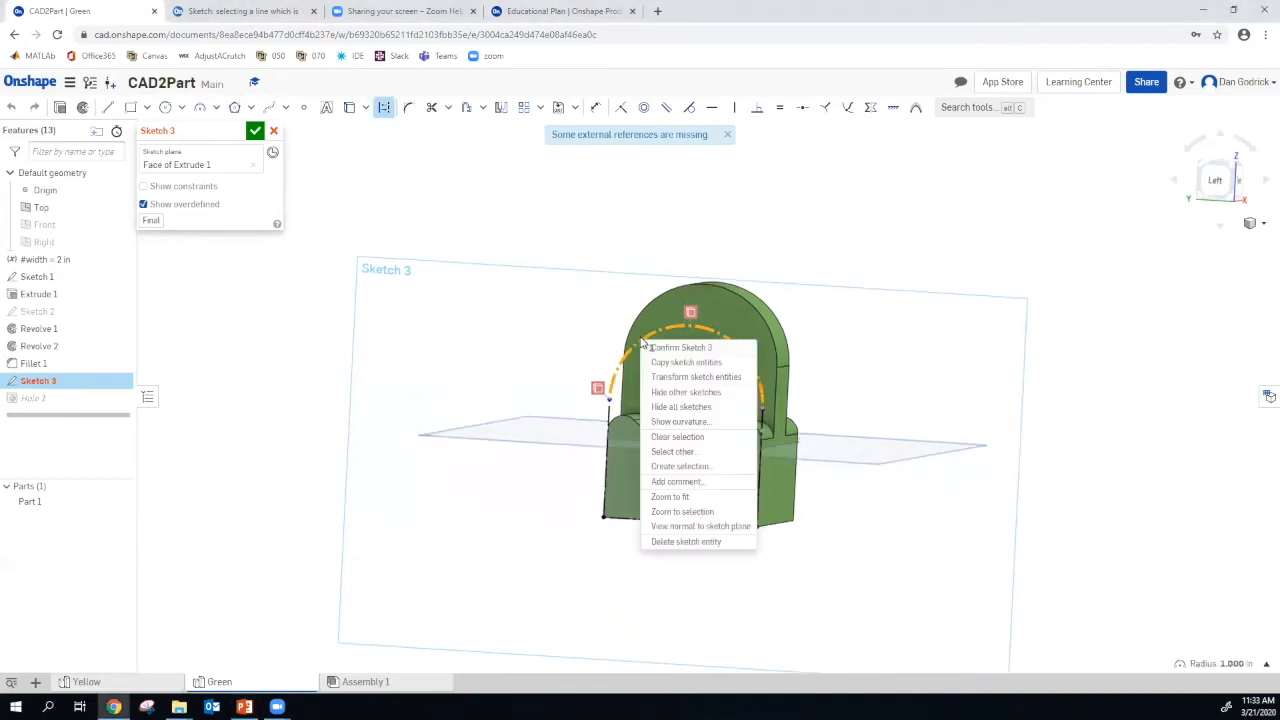
left_click(662, 543)
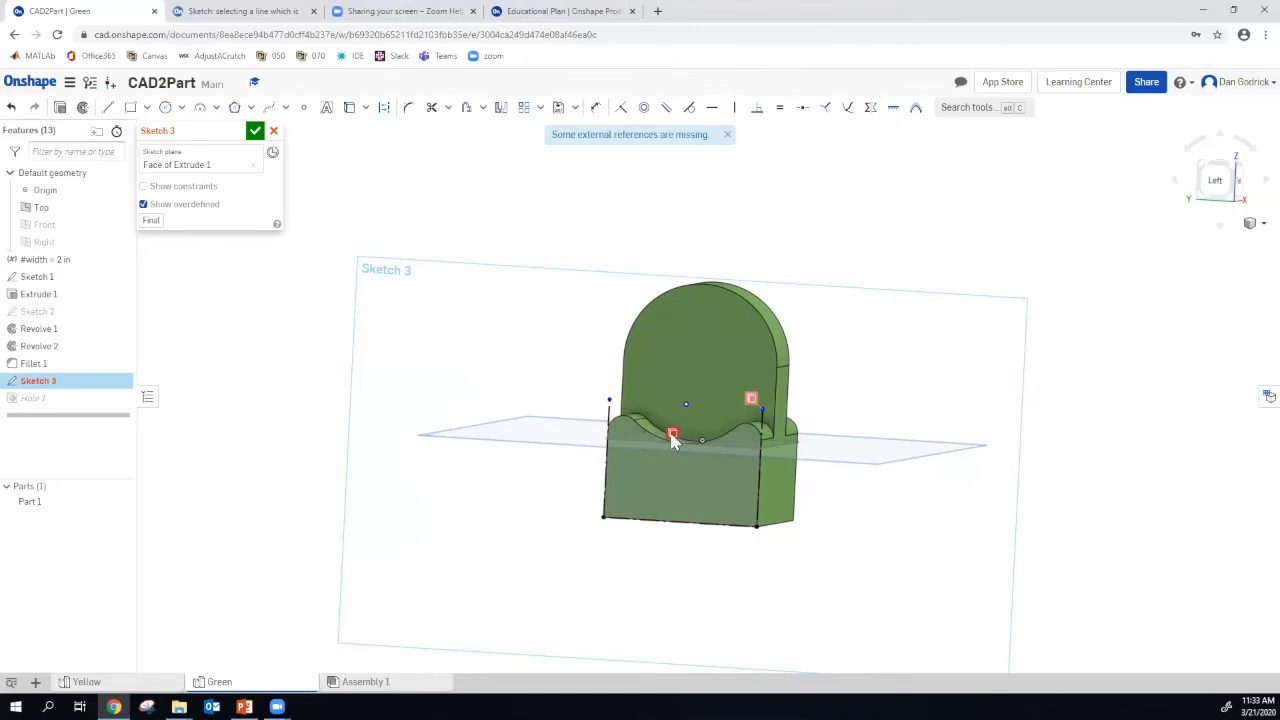
right_click(673, 443)
left_click(708, 554)
right_click(752, 400)
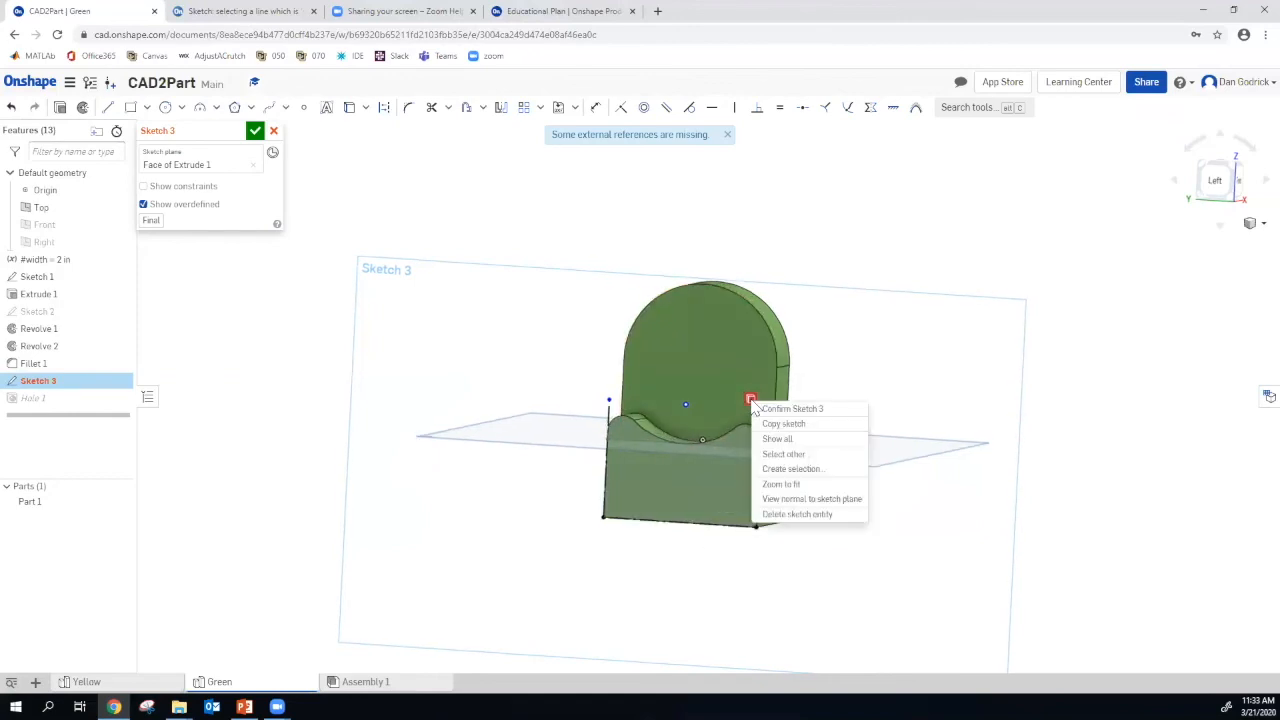
left_click(768, 514)
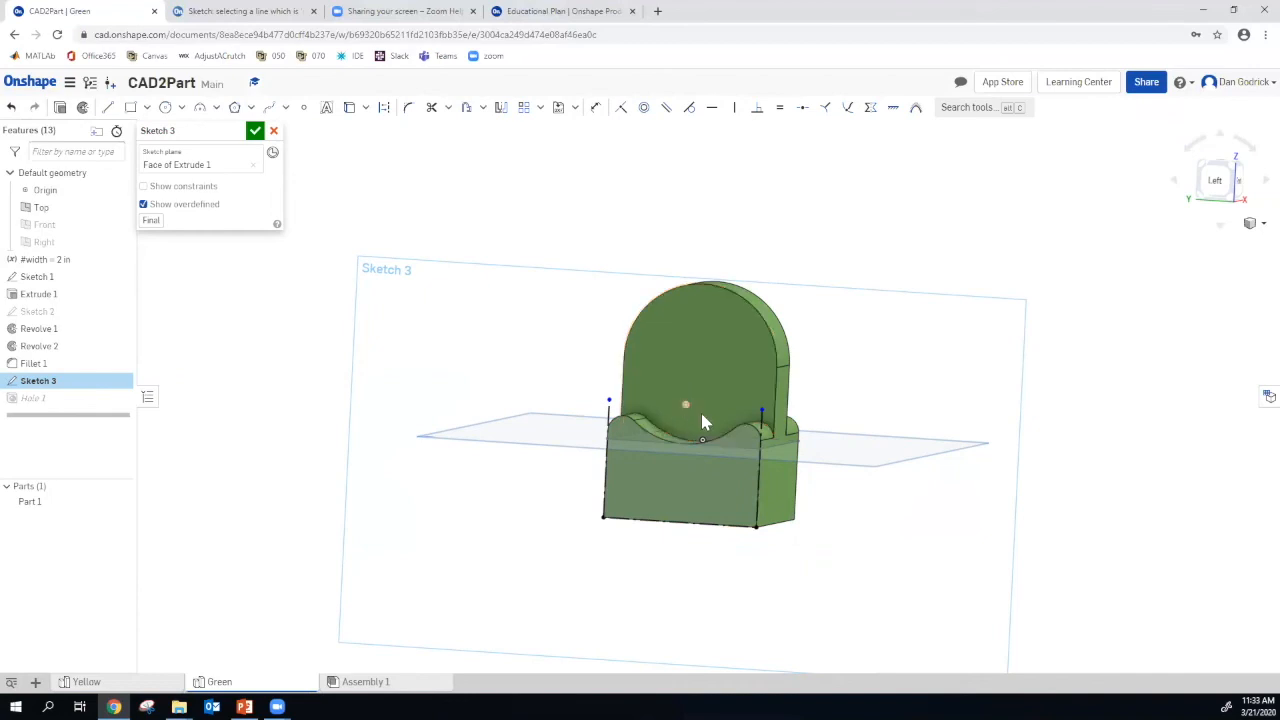
Project the outline of the disc's flat face into Sketch 3 with the Use tool
mouse_move(825, 582)
right_mouse_down()
mouse_move(835, 572)
mouse_move(834, 588)
right_mouse_up()
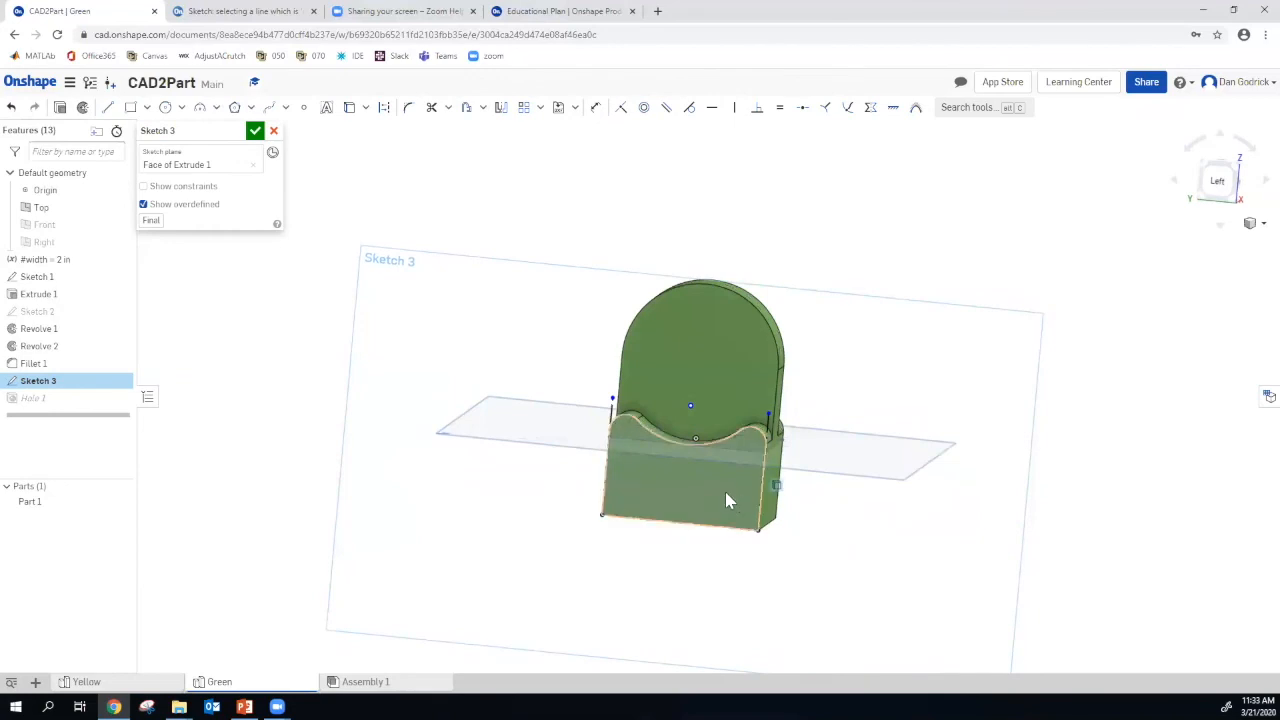
left_click(710, 342)
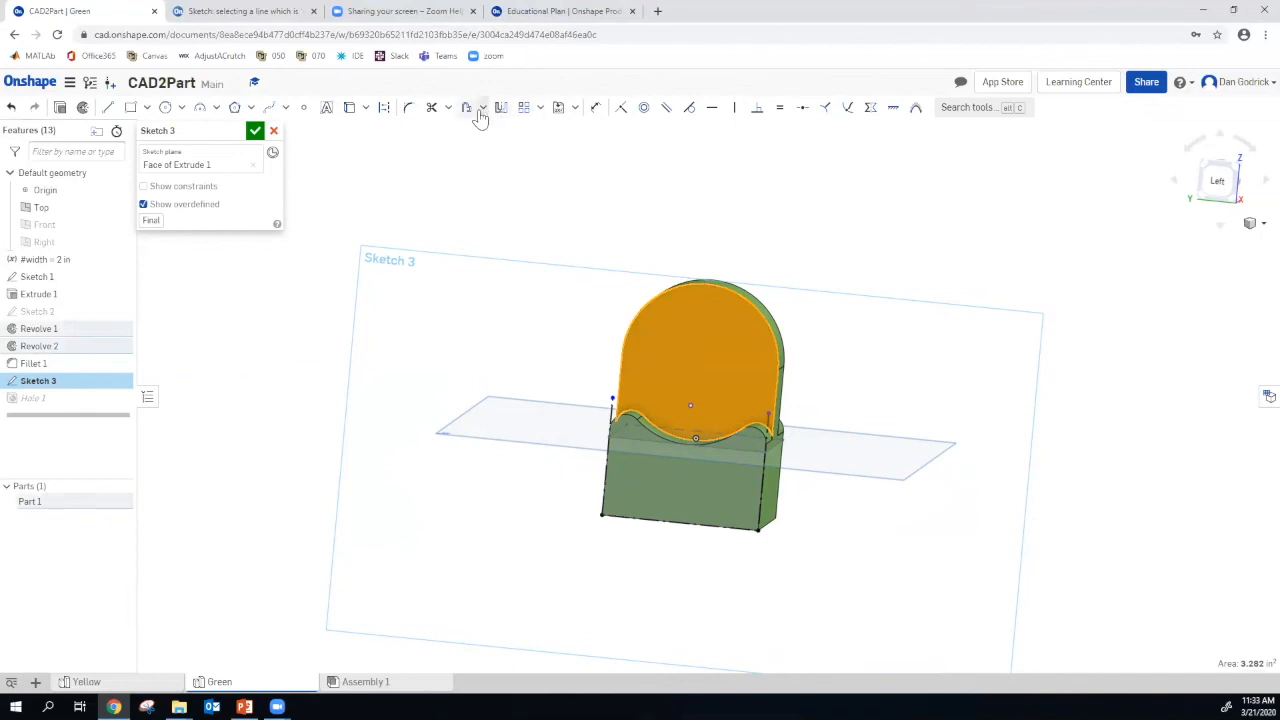
left_click(349, 116)
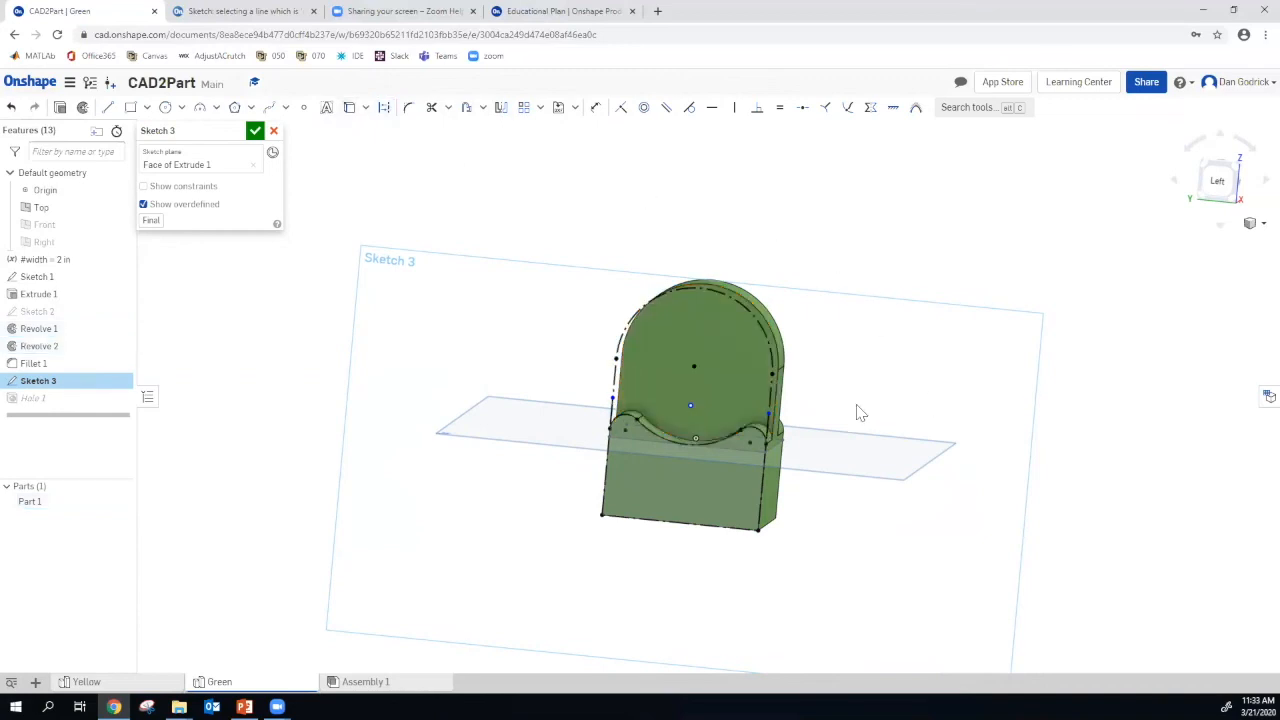
Make the hole's sketch point coincident with the centre of the projected disc arc and finish Sketch 3
mouse_move(987, 402)
right_mouse_down()
mouse_move(966, 392)
mouse_move(979, 408)
right_mouse_up()
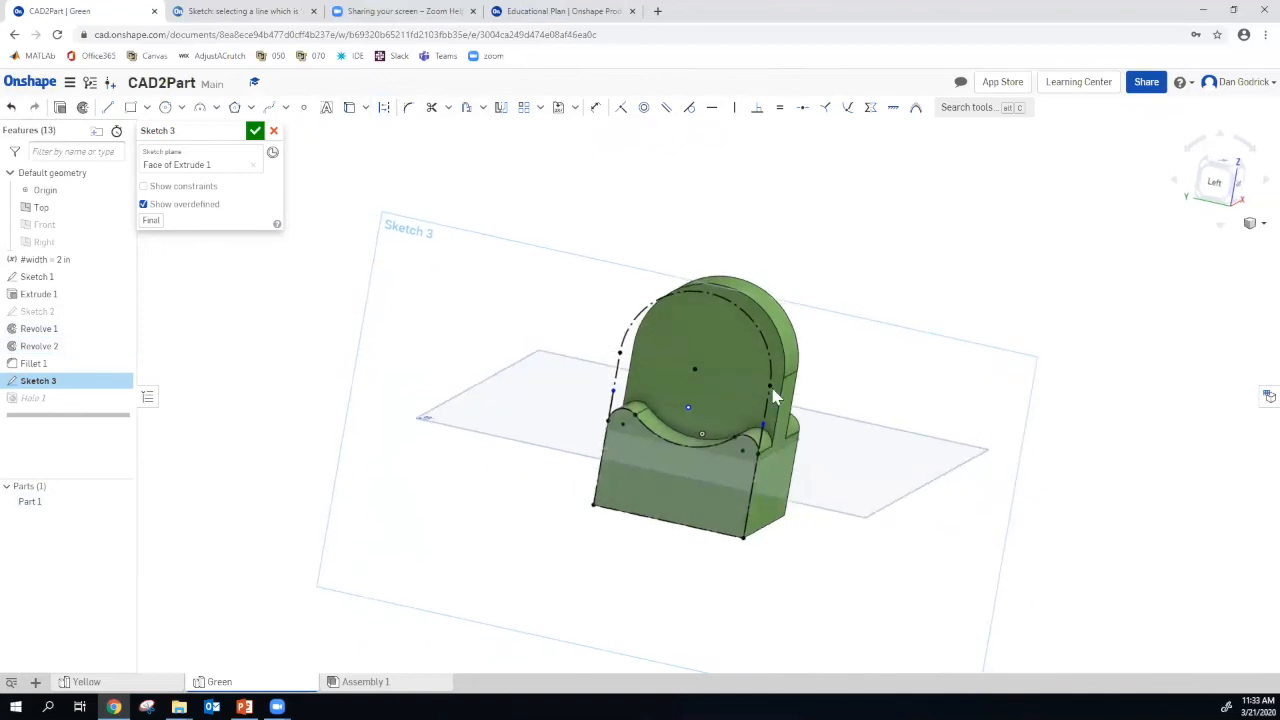
left_click(697, 373)
left_click(621, 110)
right_click_drag(846, 214, 871, 212)
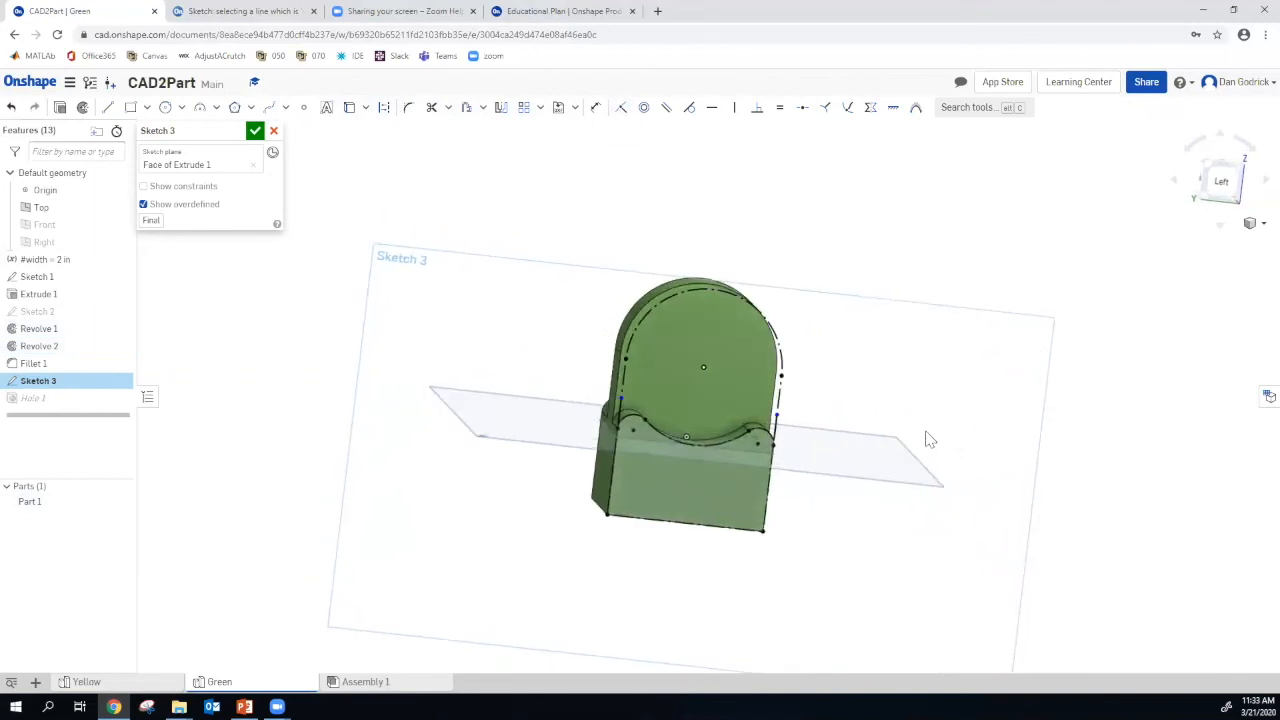
left_click(256, 131)
right_click_drag(870, 320, 888, 349)
key("alt+Tab")
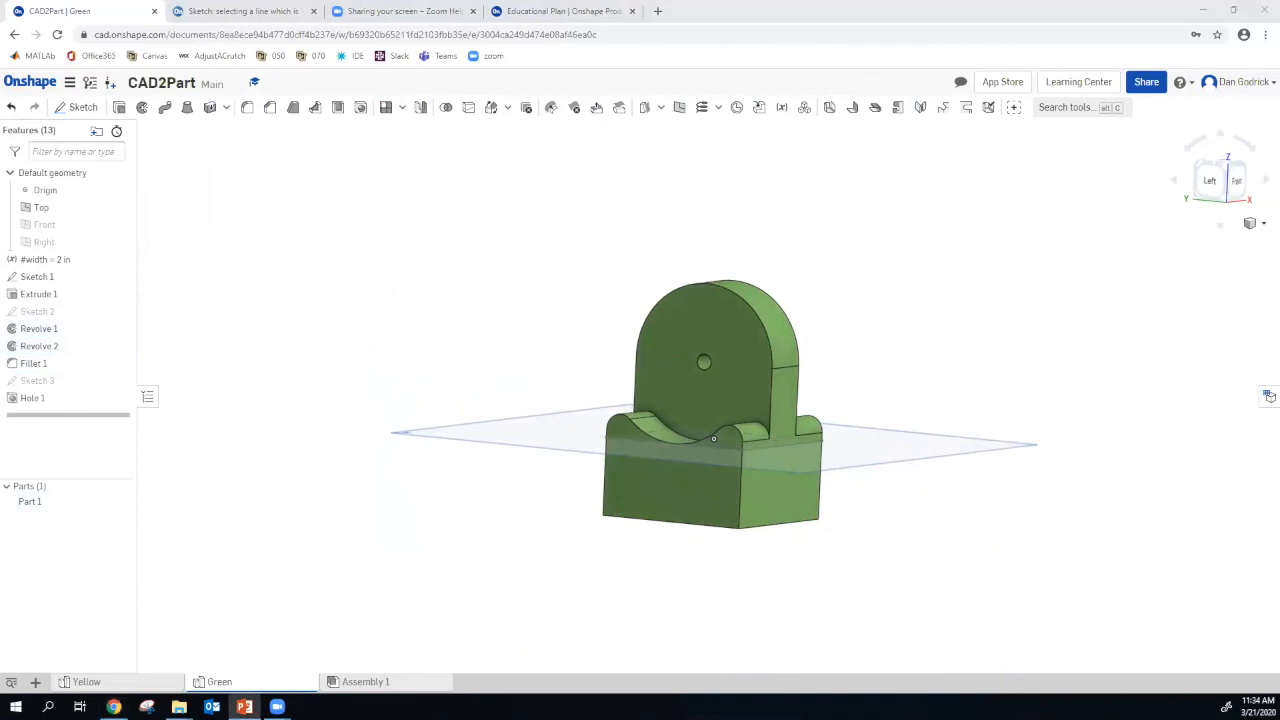